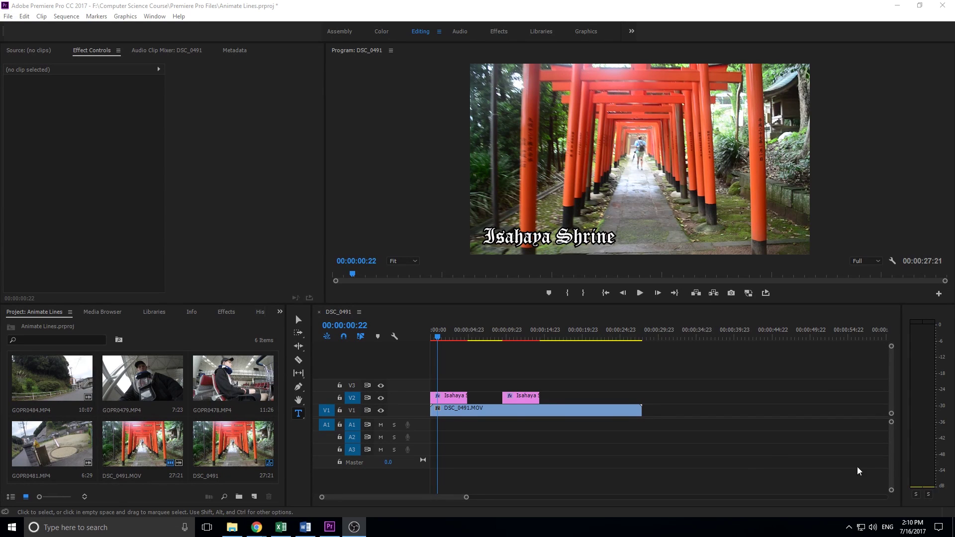
Jump to 00:00:09:09 and try a text box on the footage, previewing it full screen.
click(503, 338)
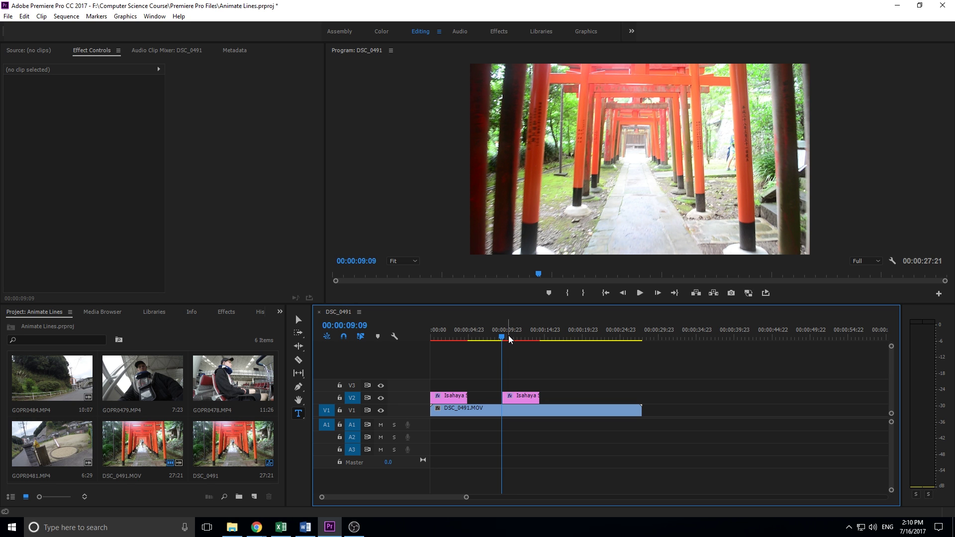
key(grave)
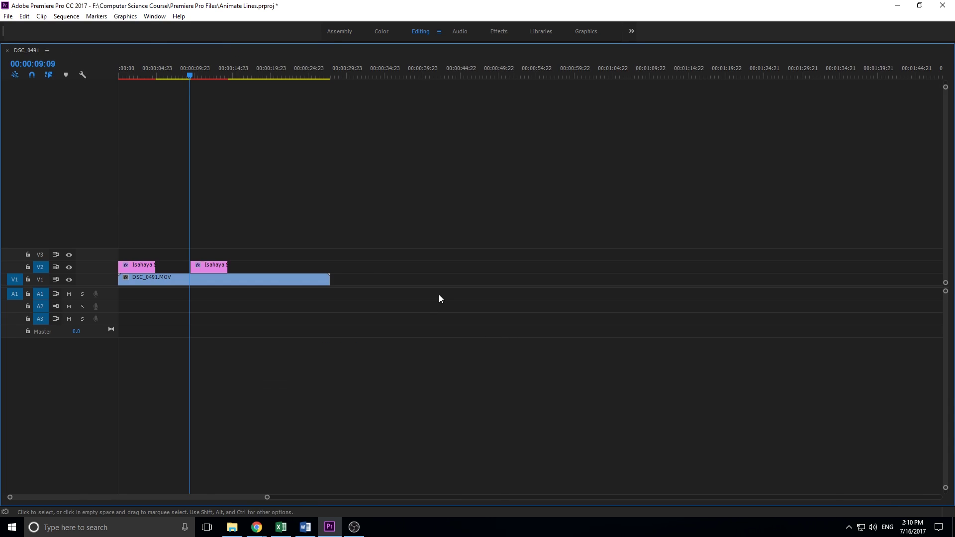
key(grave)
click(575, 237)
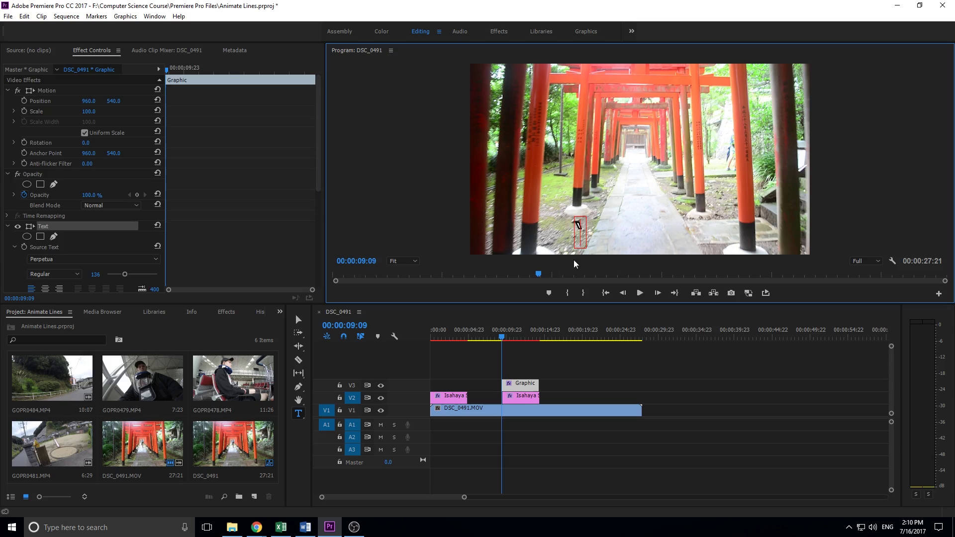
click(600, 427)
key(grave)
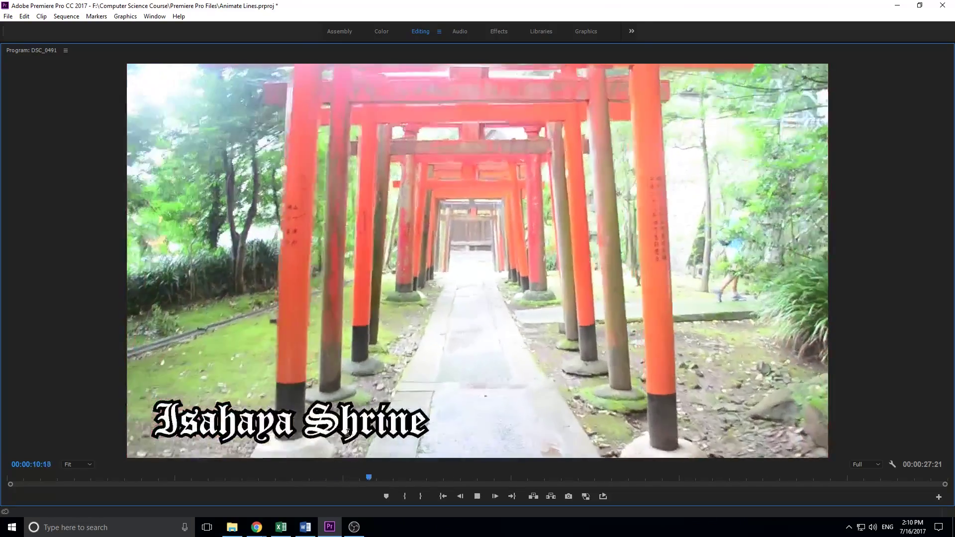
key(space)
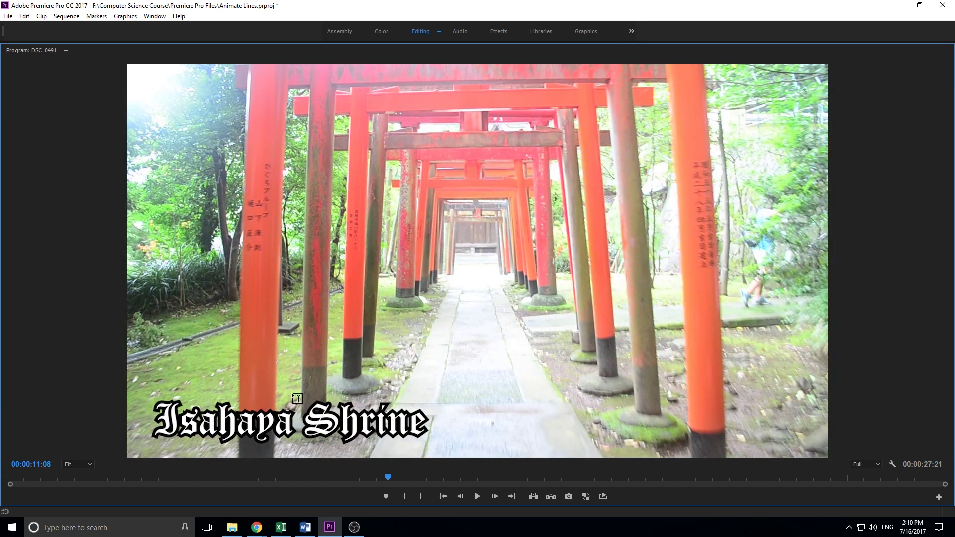
key(grave)
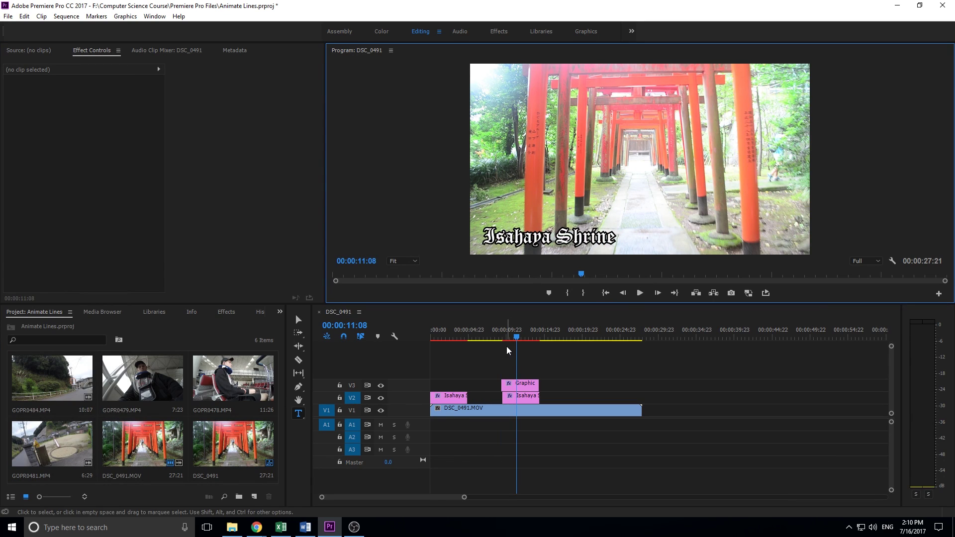
Delete the empty Graphic clip on V3 and replay the sequence from the start.
click(523, 386)
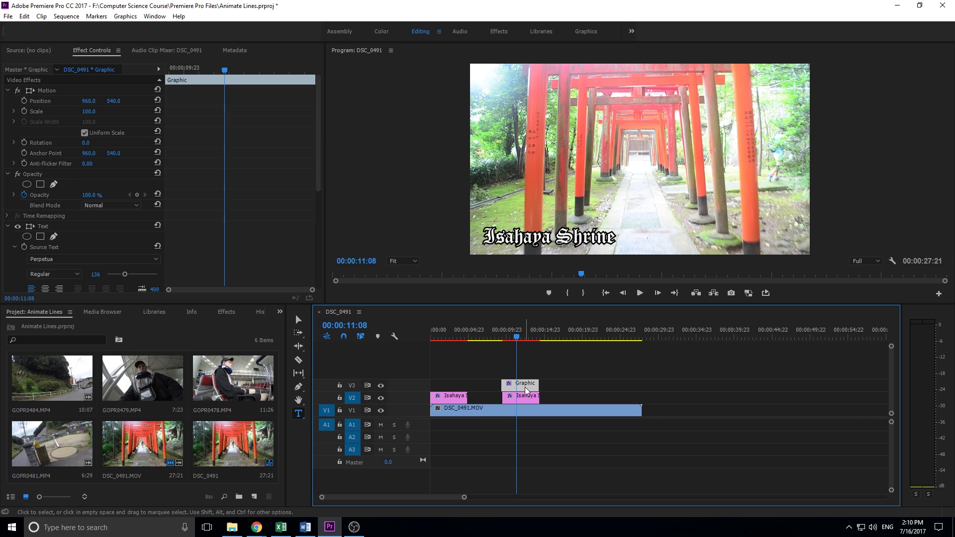
key(Delete)
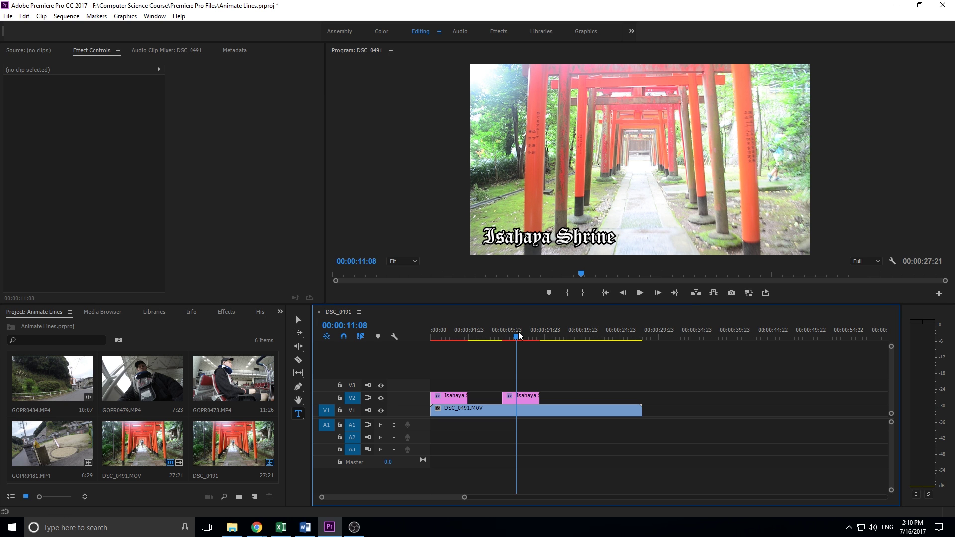
key(j)
key(j)
key(j)
key(l)
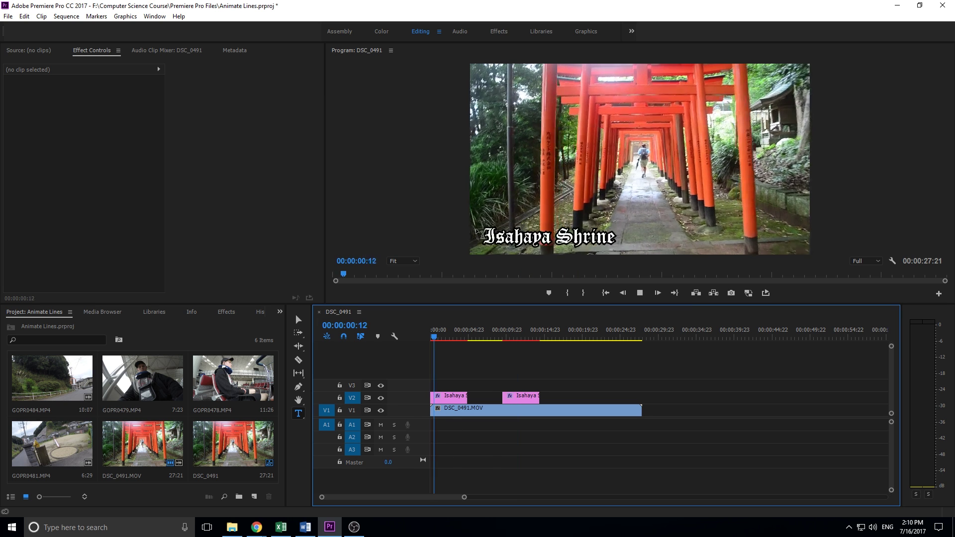
key(k)
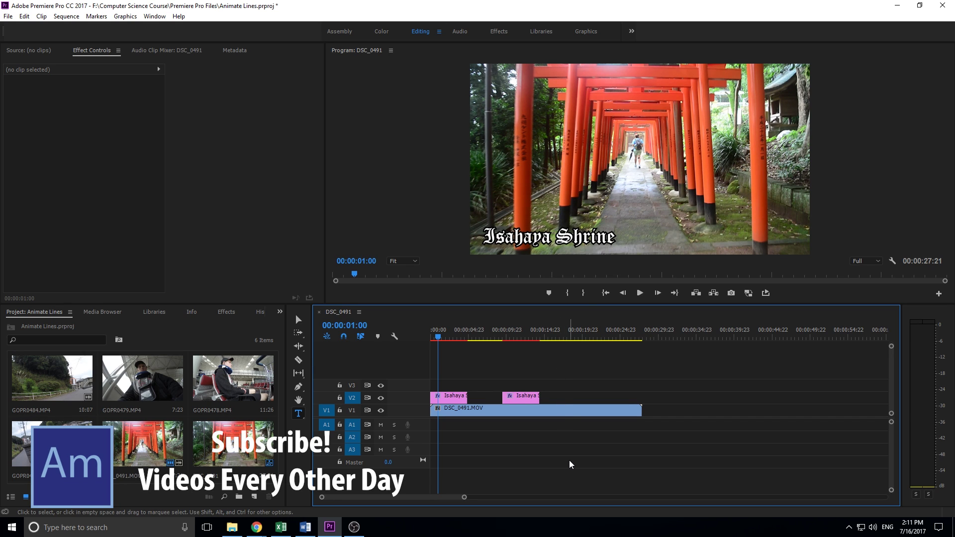
Close the DSC_0491 sequence, build a new one from DSC_0491.MOV, and type 'Isahaya Shrine'.
click(319, 312)
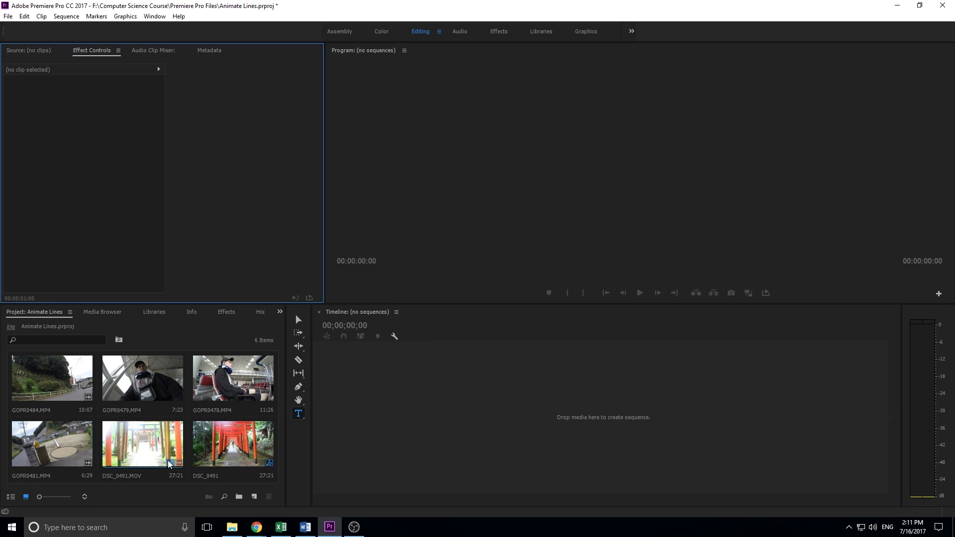
drag(145, 443, 359, 430)
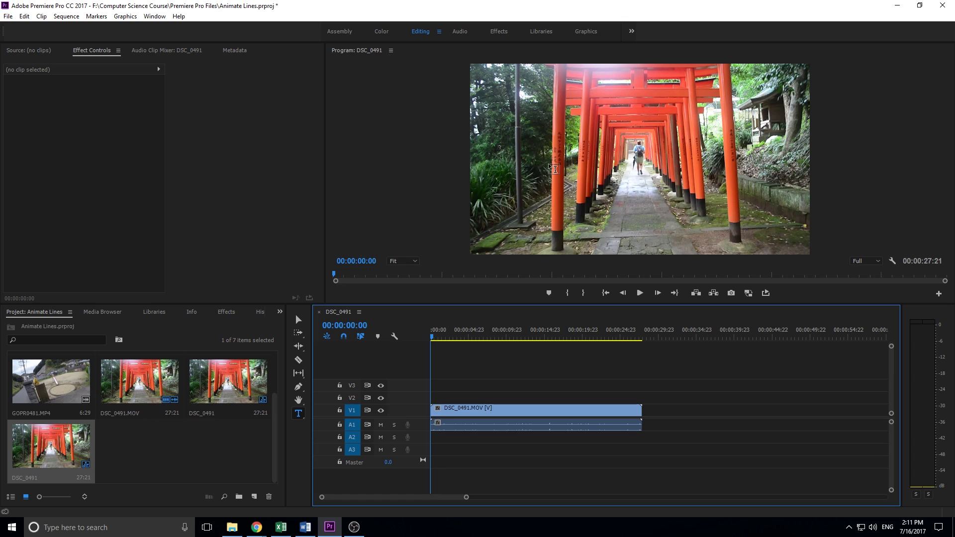
click(300, 413)
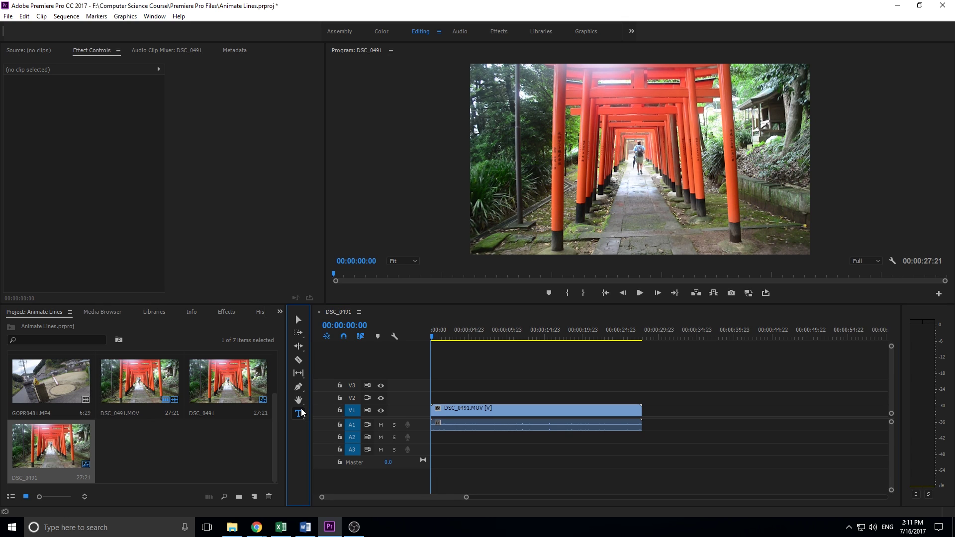
click(486, 225)
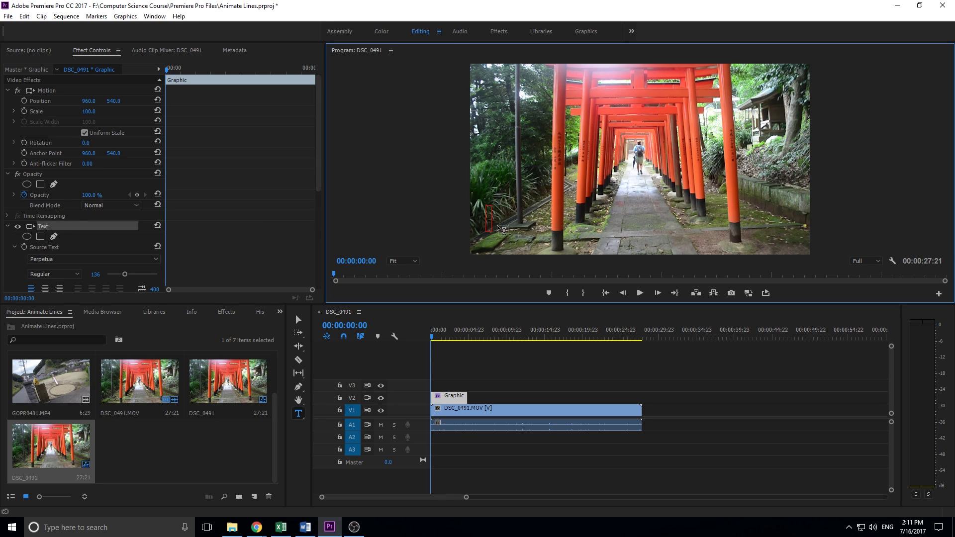
text(haya Shirine)
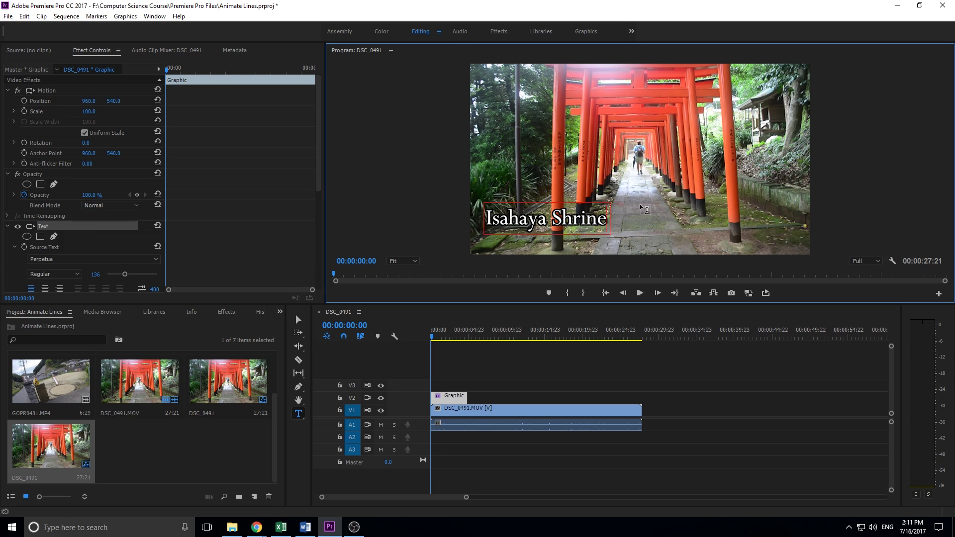
drag(607, 217, 482, 215)
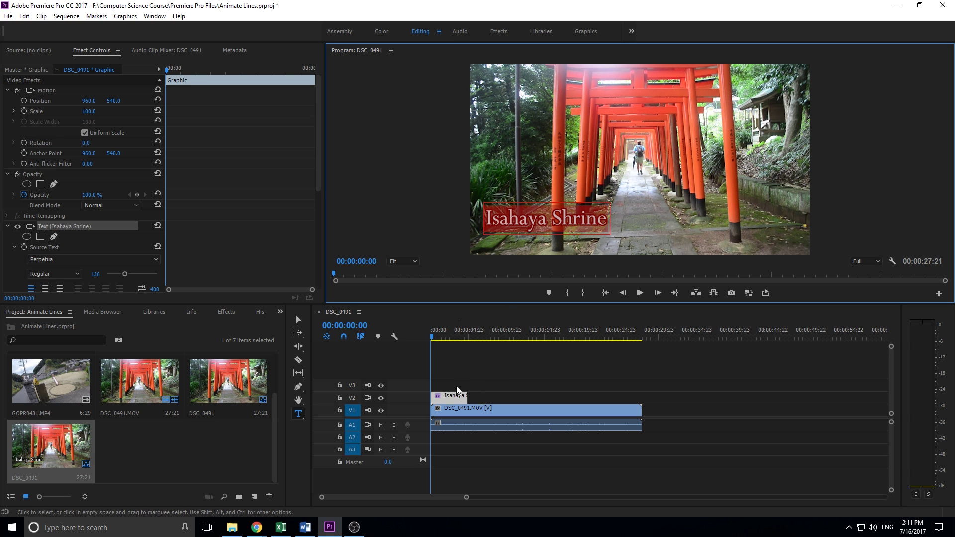
Select the title clip on V2 and set its font to Old English Text MT.
click(452, 399)
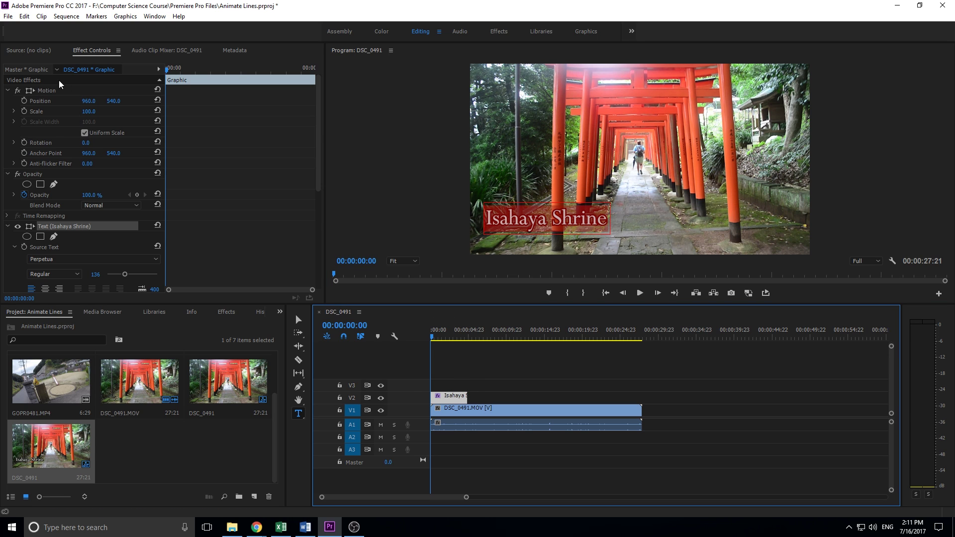
scroll(58, 115, down, 2)
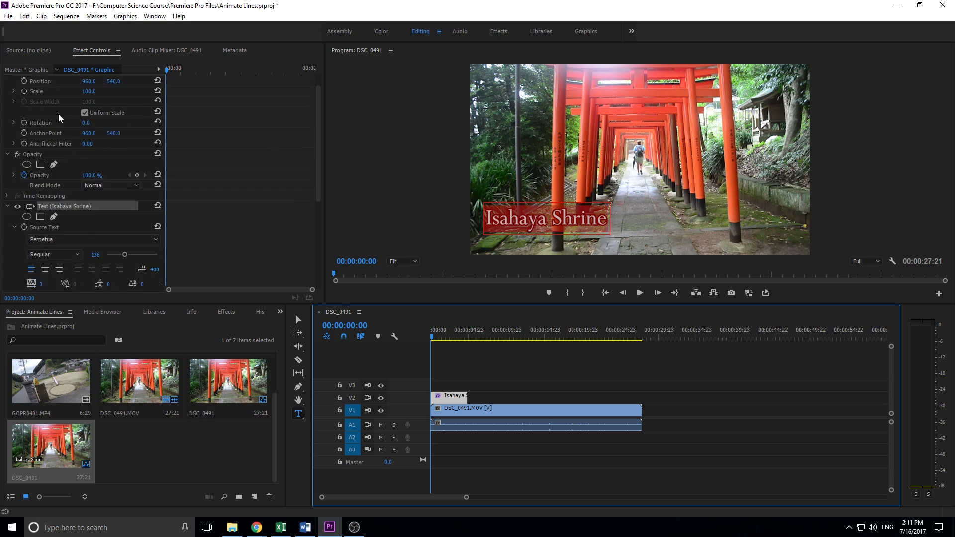
scroll(58, 114, down, 1)
scroll(23, 91, up, 3)
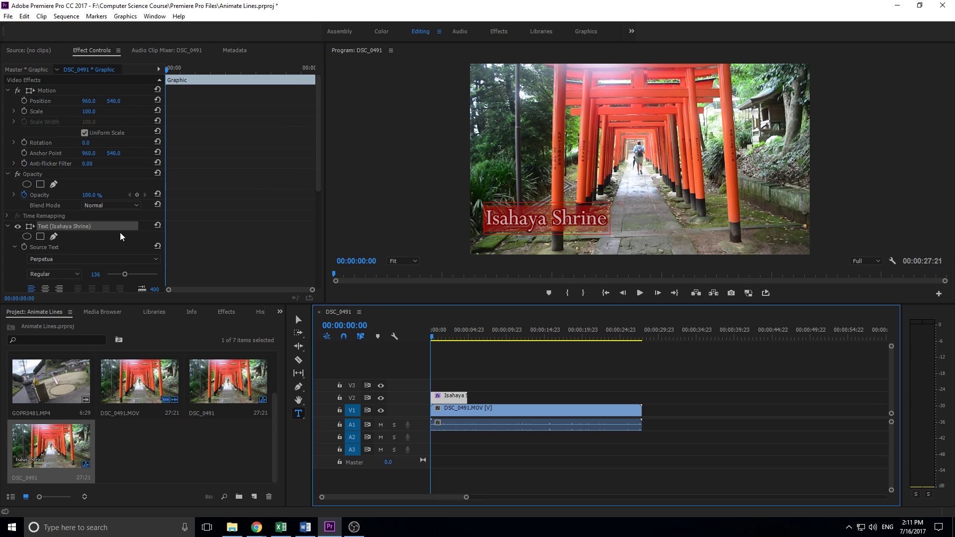
scroll(93, 198, down, 8)
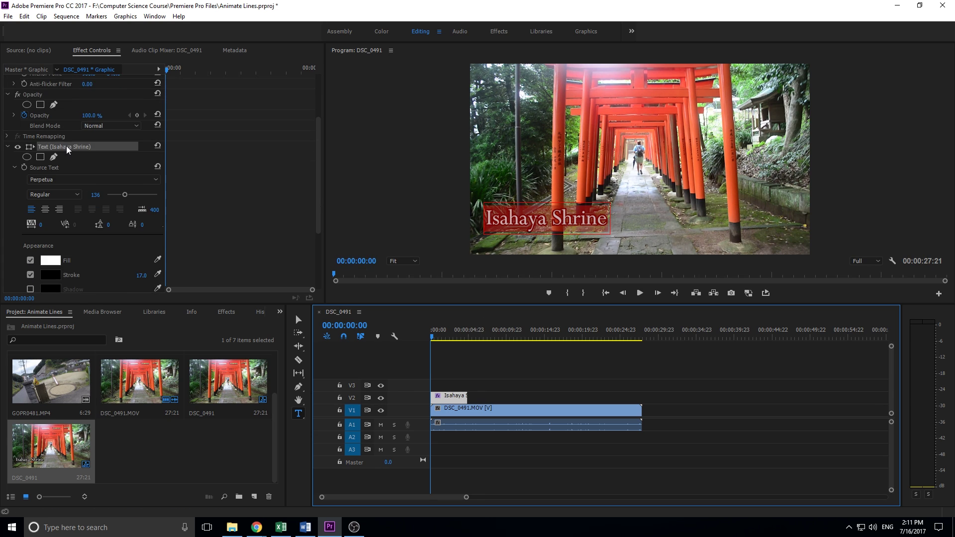
scroll(94, 193, down, 6)
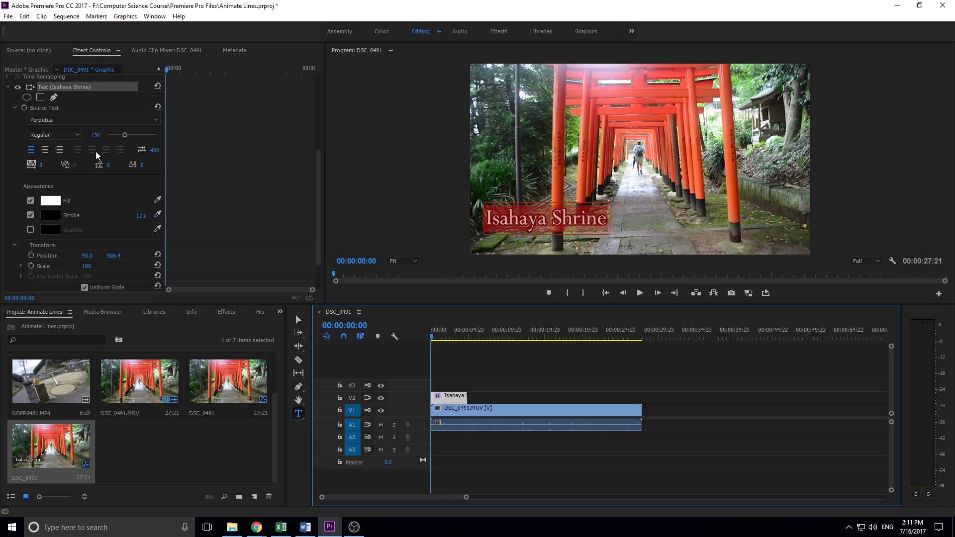
scroll(96, 154, up, 1)
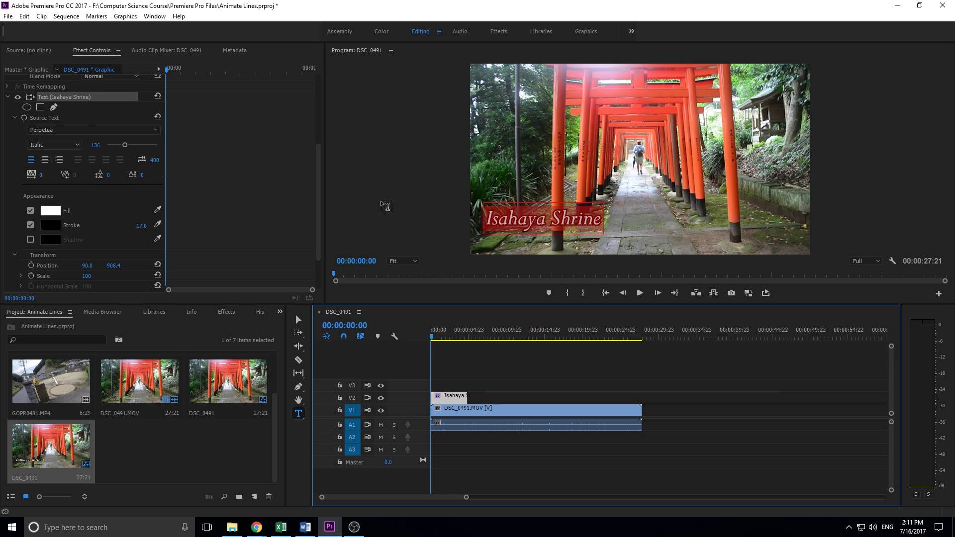
scroll(64, 126, up, 1)
scroll(64, 126, down, 2)
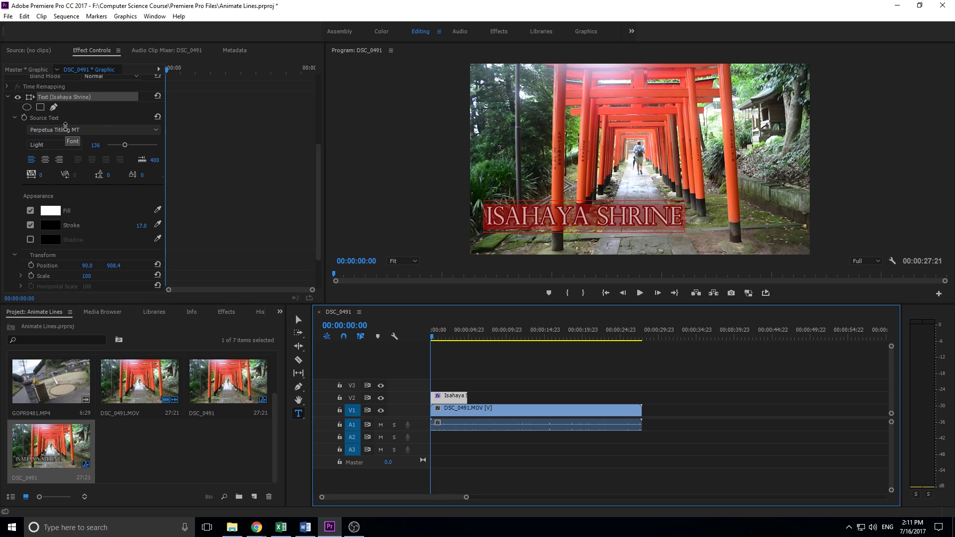
scroll(65, 126, up, 3)
scroll(65, 126, up, 2)
scroll(65, 126, down, 2)
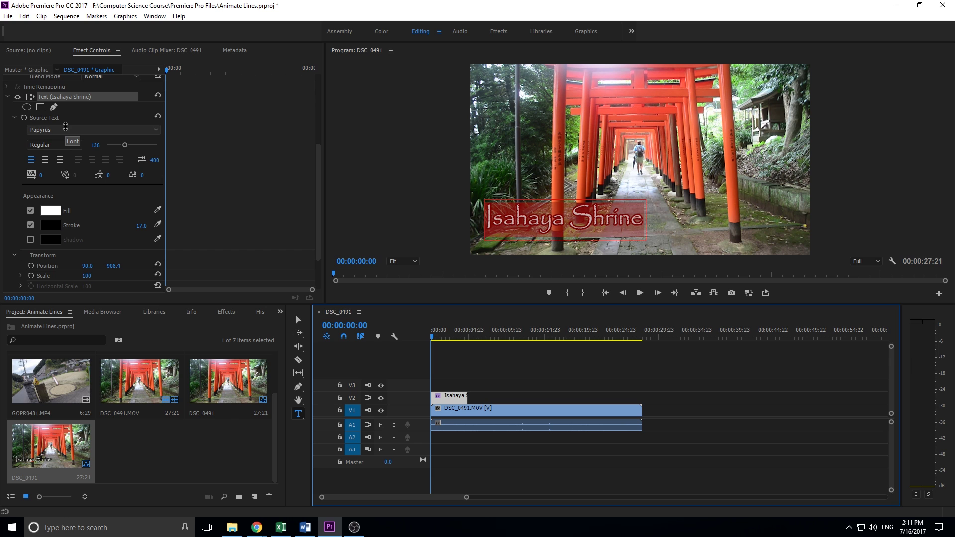
scroll(65, 126, up, 2)
scroll(64, 126, up, 3)
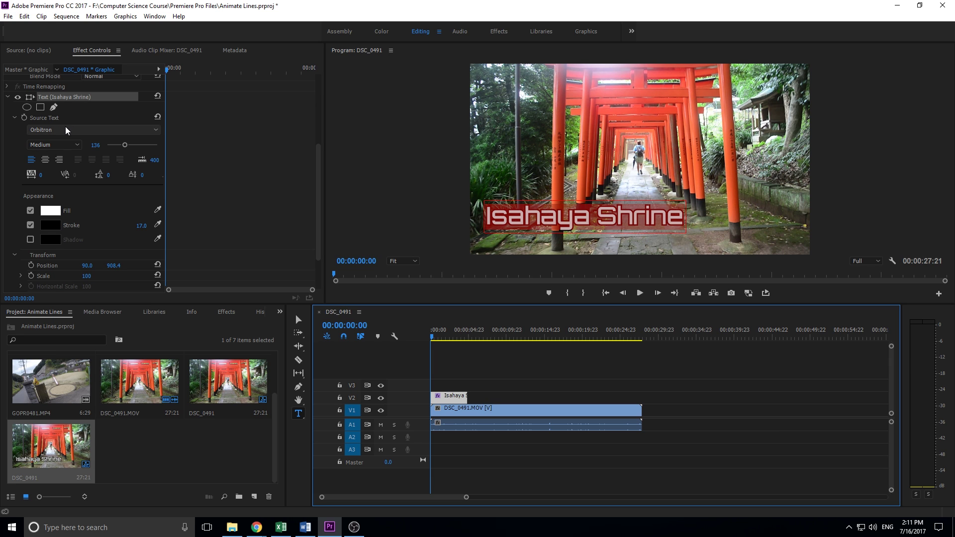
scroll(64, 126, up, 2)
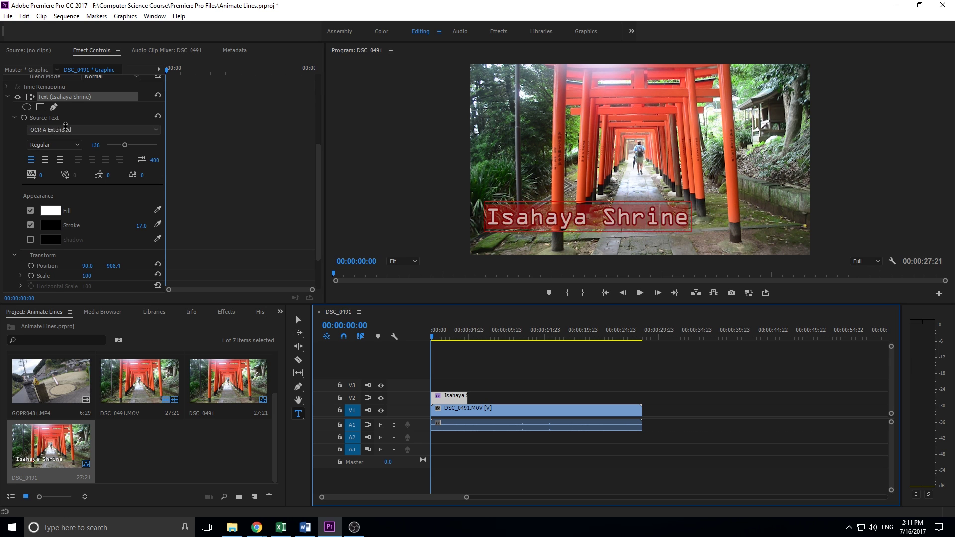
scroll(65, 126, down, 1)
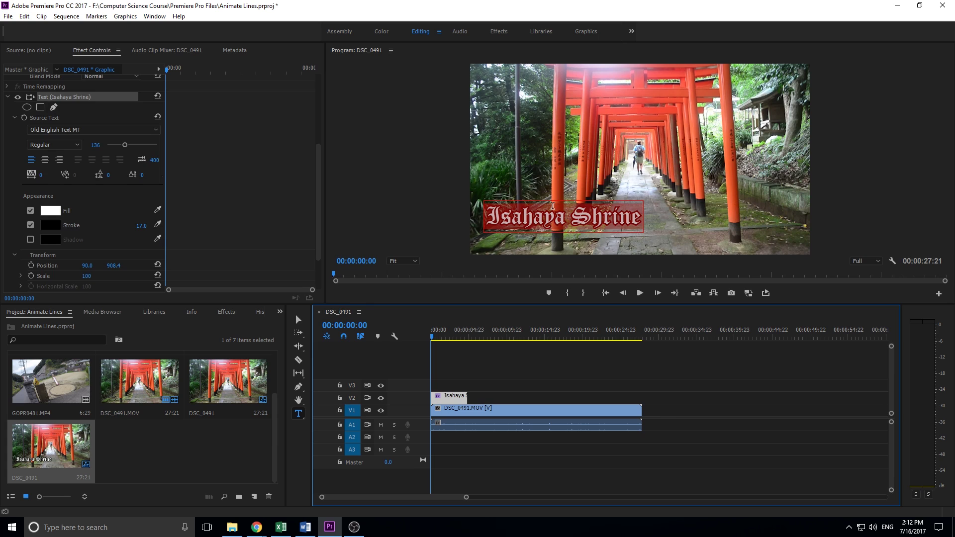
Scrub the title's font size down to 113.
click(53, 151)
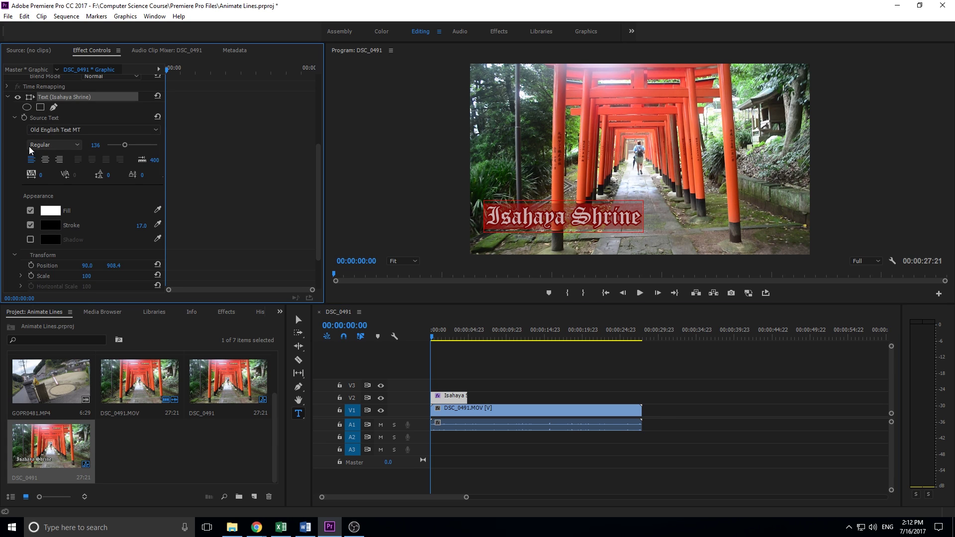
drag(99, 144, 94, 145)
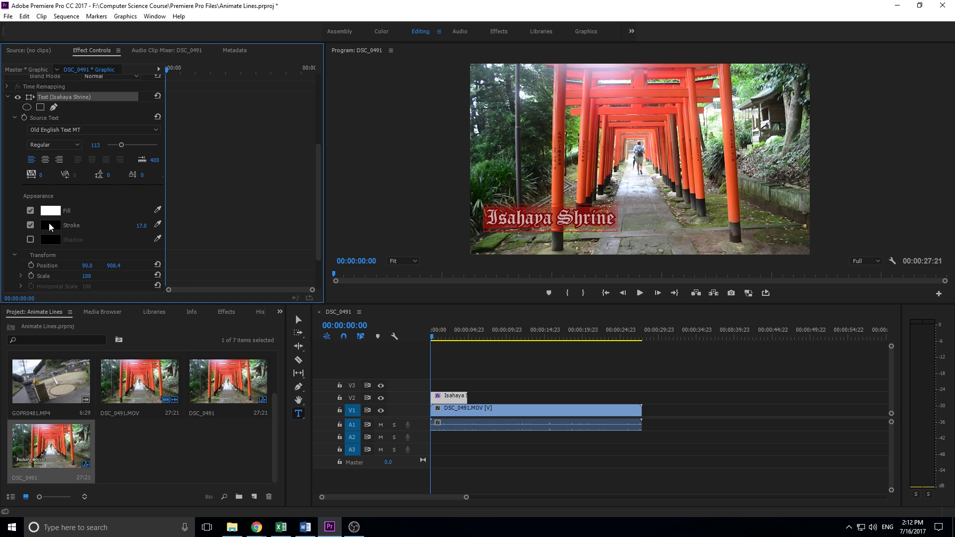
scroll(4, 206, down, 2)
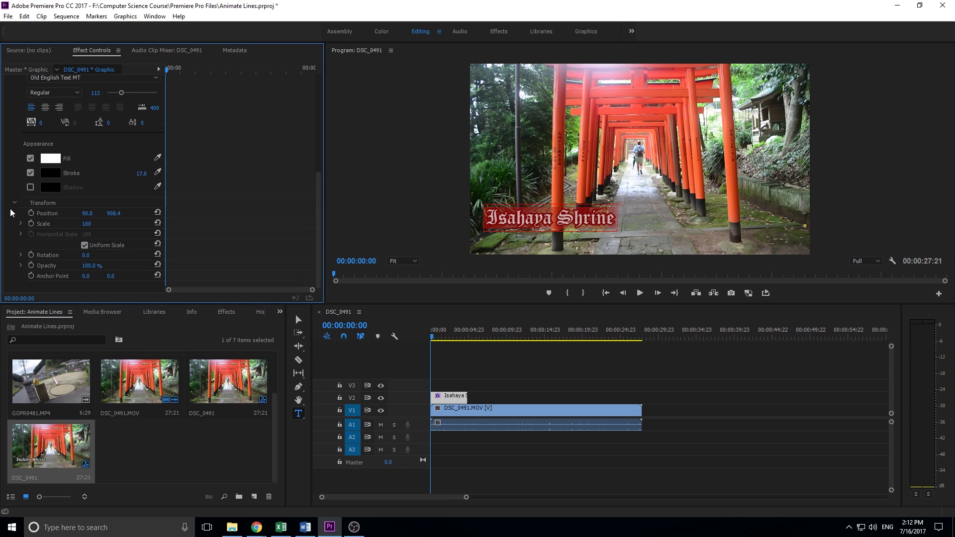
Search Effects for 'transform' and drop Distort > Transform onto the Isahaya clip on V2.
click(218, 312)
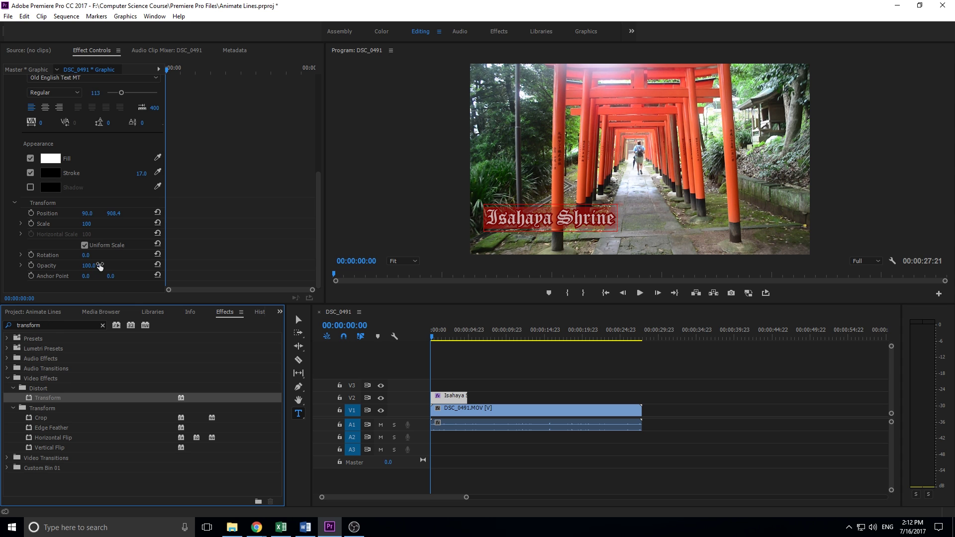
scroll(73, 269, up, 2)
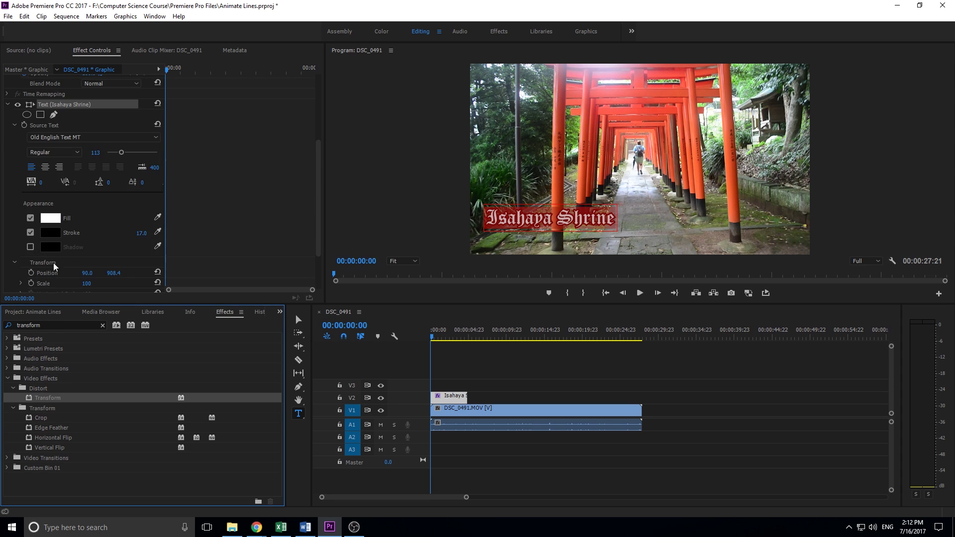
scroll(53, 262, up, 4)
scroll(112, 115, down, 6)
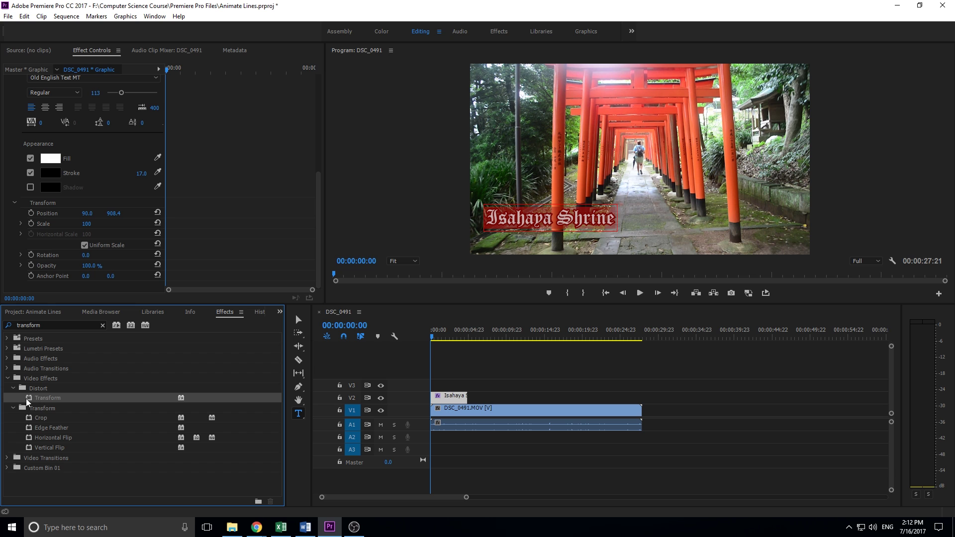
drag(32, 398, 460, 401)
scroll(55, 254, down, 6)
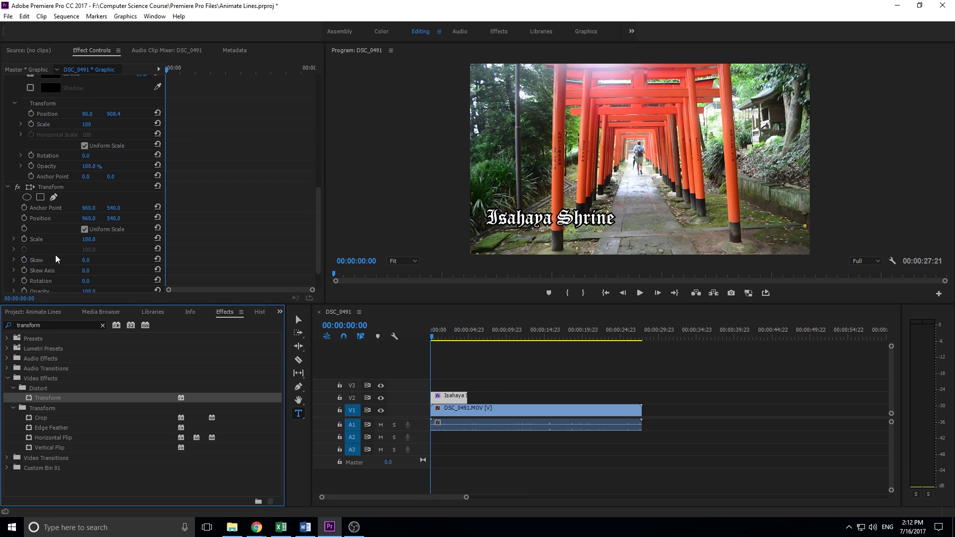
scroll(94, 158, up, 1)
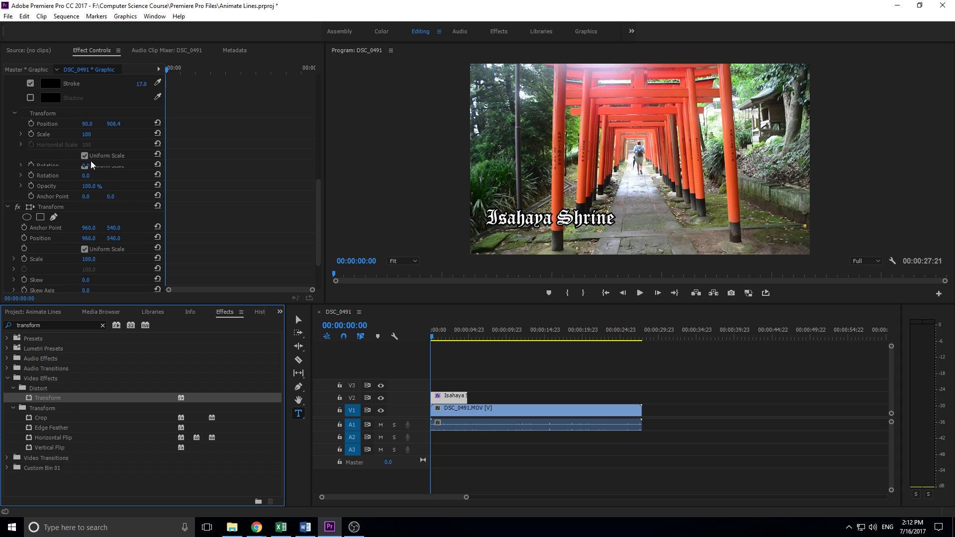
Try a Transform scale of 43 on the title, then undo back to 100.
scroll(79, 171, up, 5)
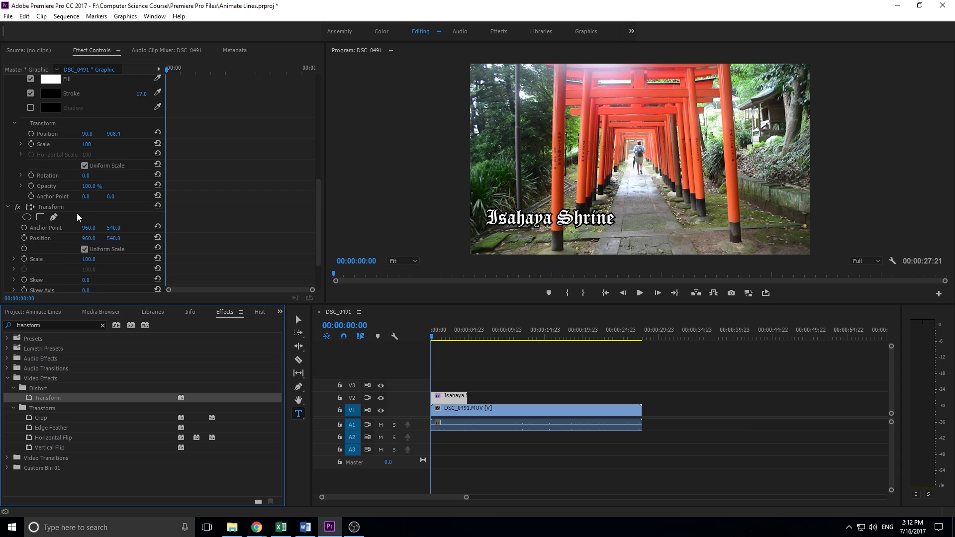
scroll(124, 153, down, 6)
drag(87, 203, 62, 203)
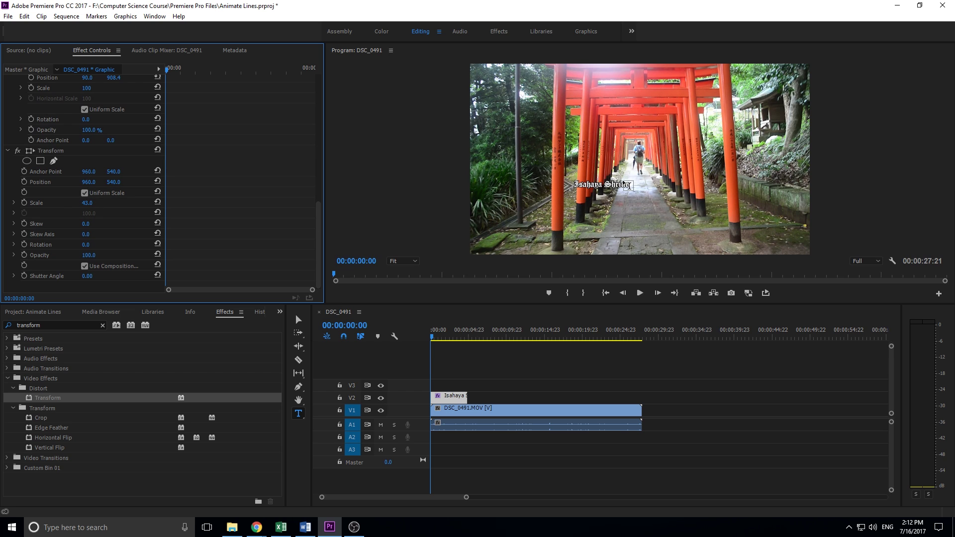
key(ctrl+z)
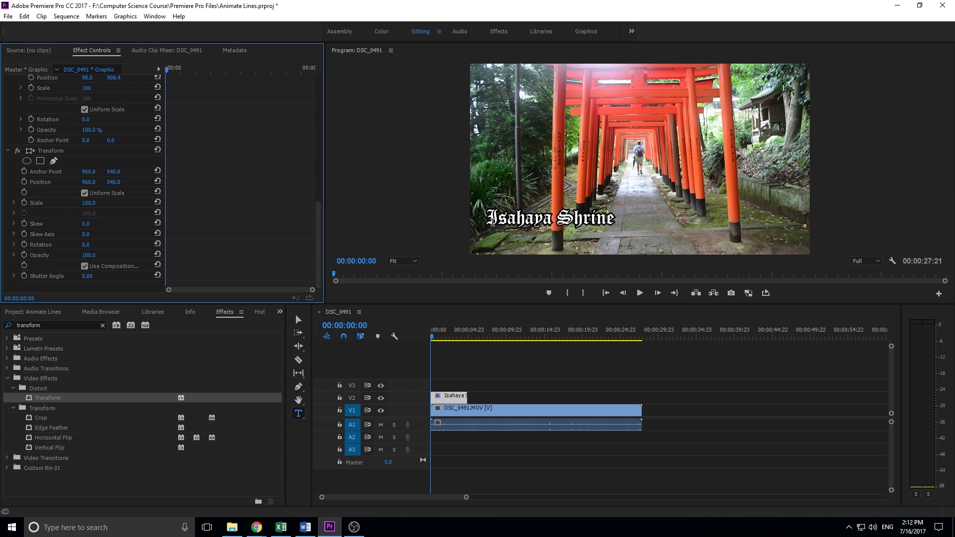
Select the Transform effect and move the playhead to 00:00:03:03.
scroll(75, 211, up, 2)
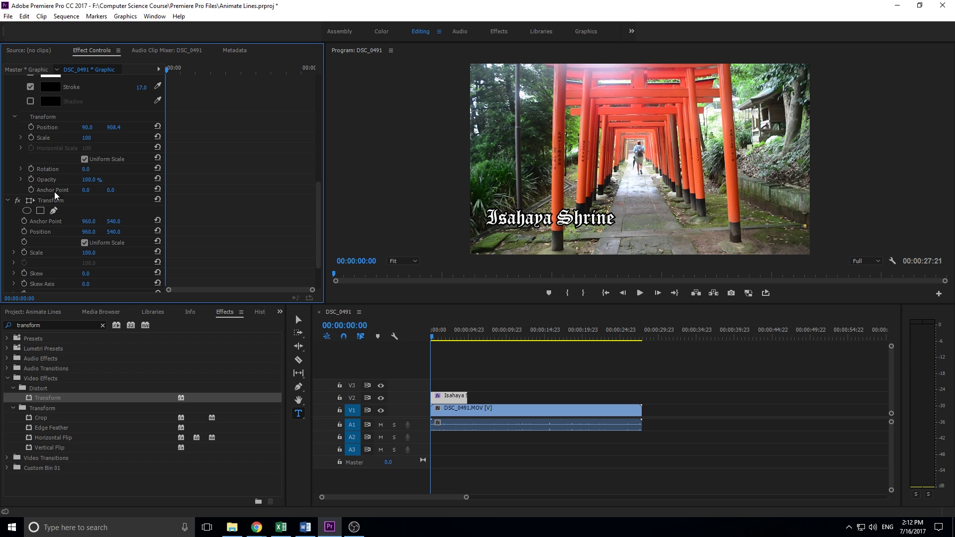
click(54, 200)
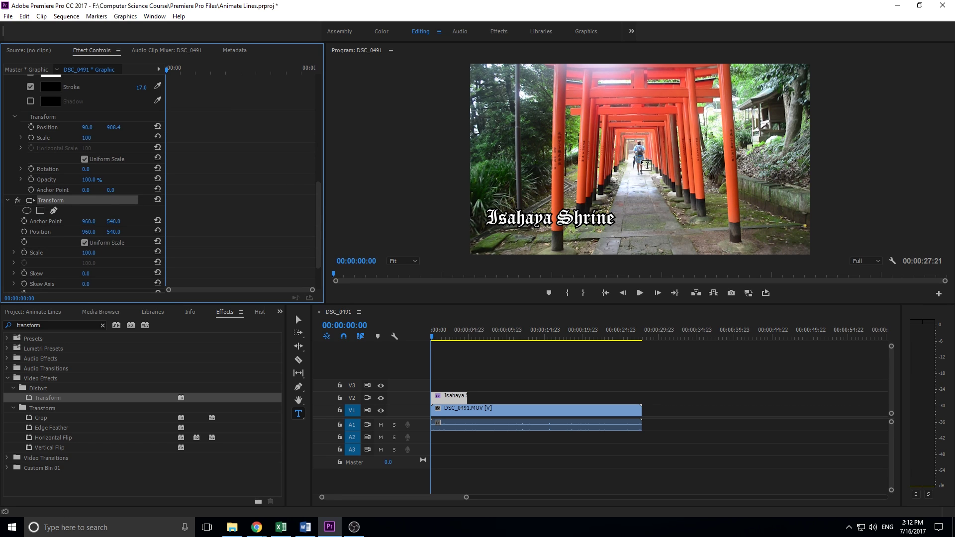
key(Right)
click(453, 342)
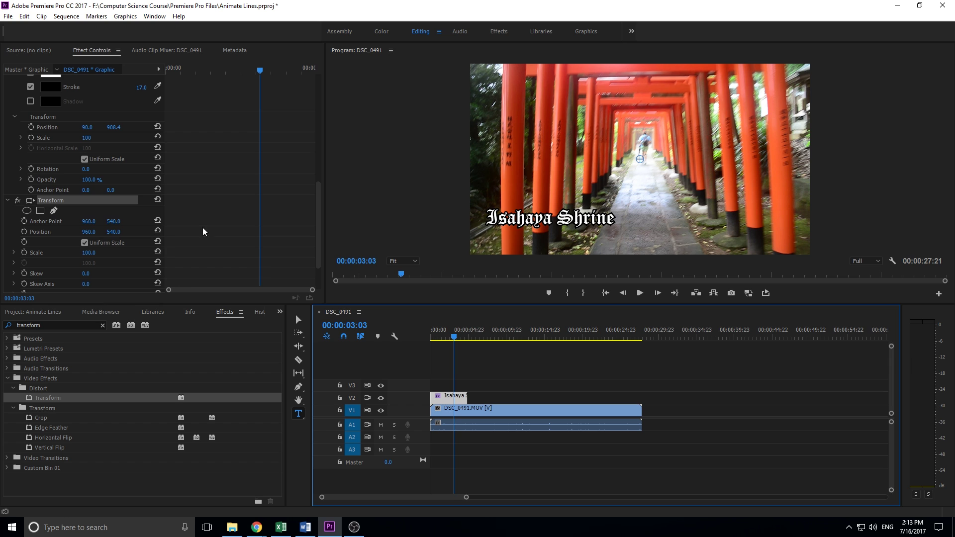
Scrub the title's Position to 950, 581.4, raising it right of centre.
scroll(124, 222, up, 5)
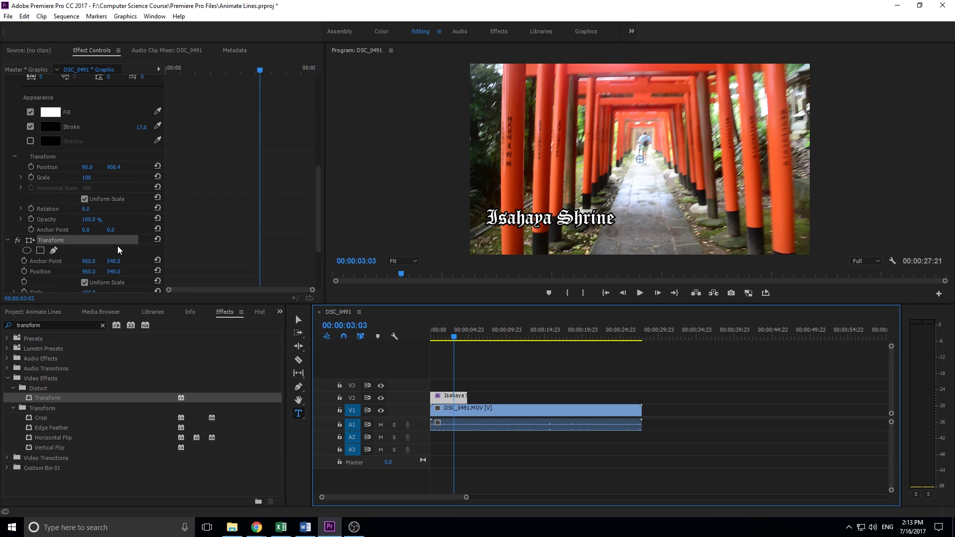
scroll(117, 246, up, 1)
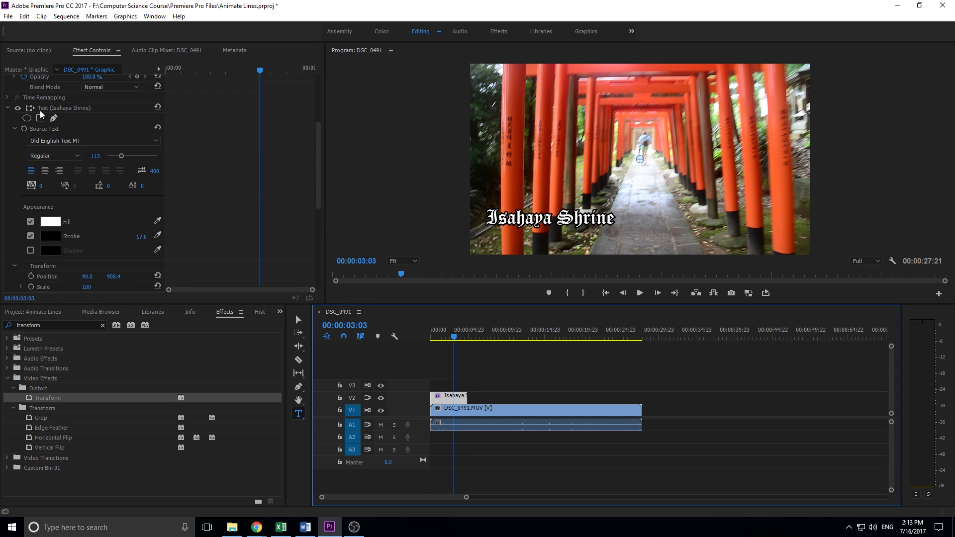
click(73, 109)
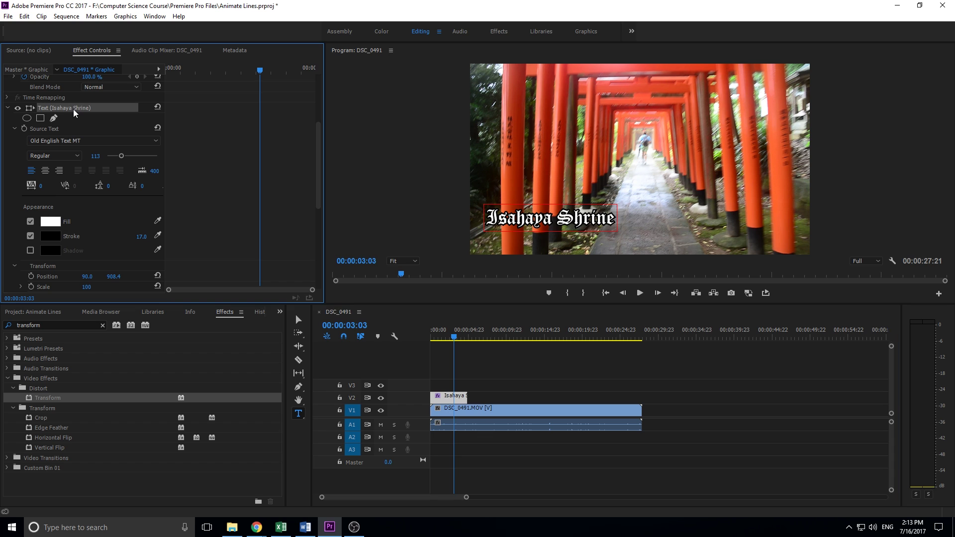
scroll(97, 203, down, 3)
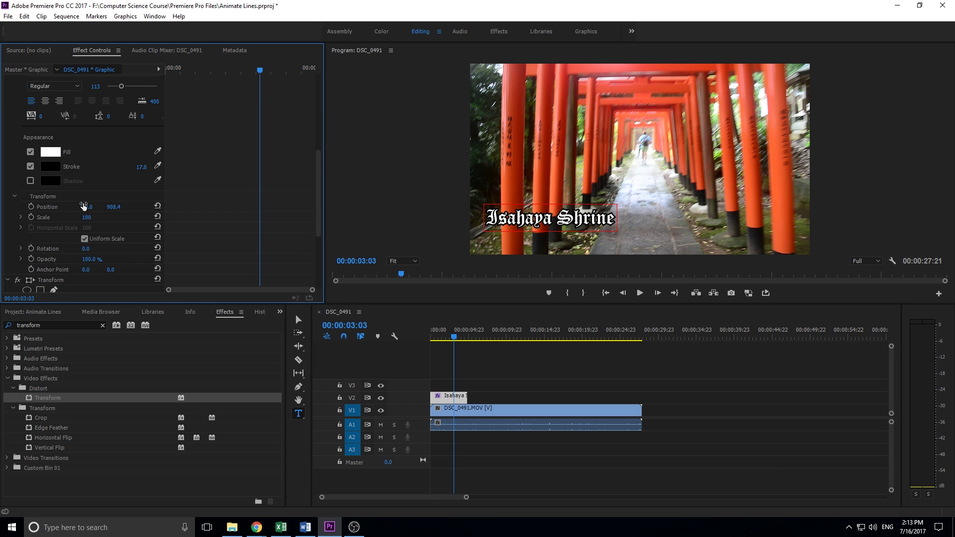
drag(113, 206, 105, 207)
scroll(95, 221, down, 1)
click(58, 240)
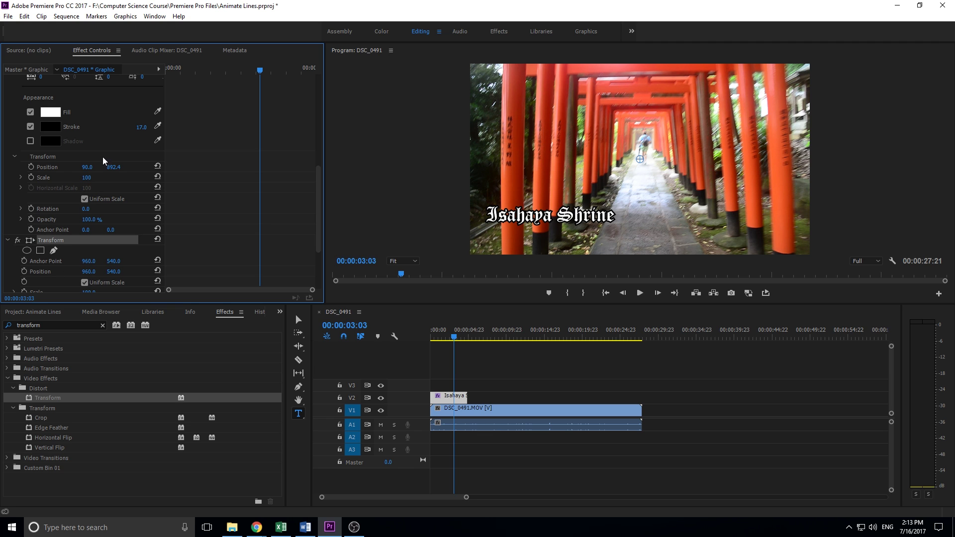
drag(88, 167, 235, 167)
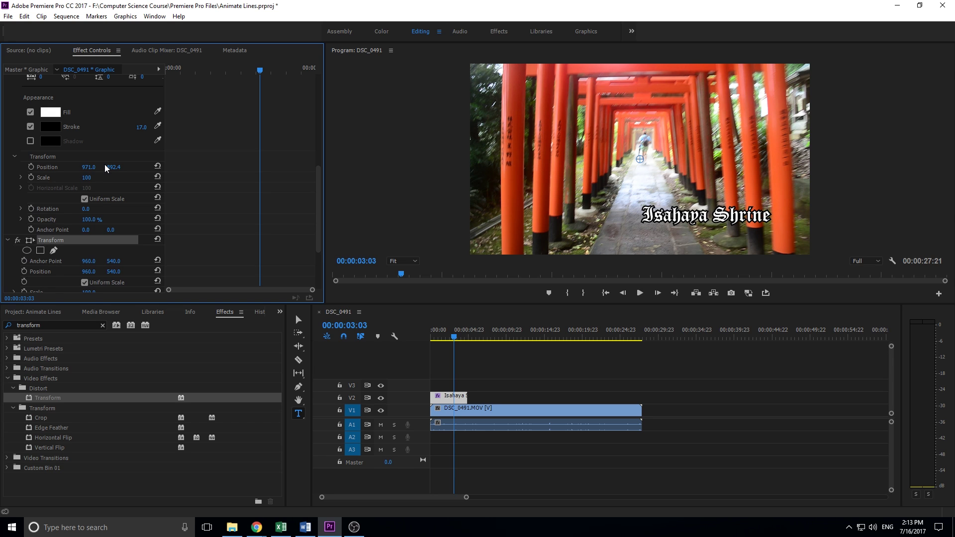
drag(113, 167, 79, 168)
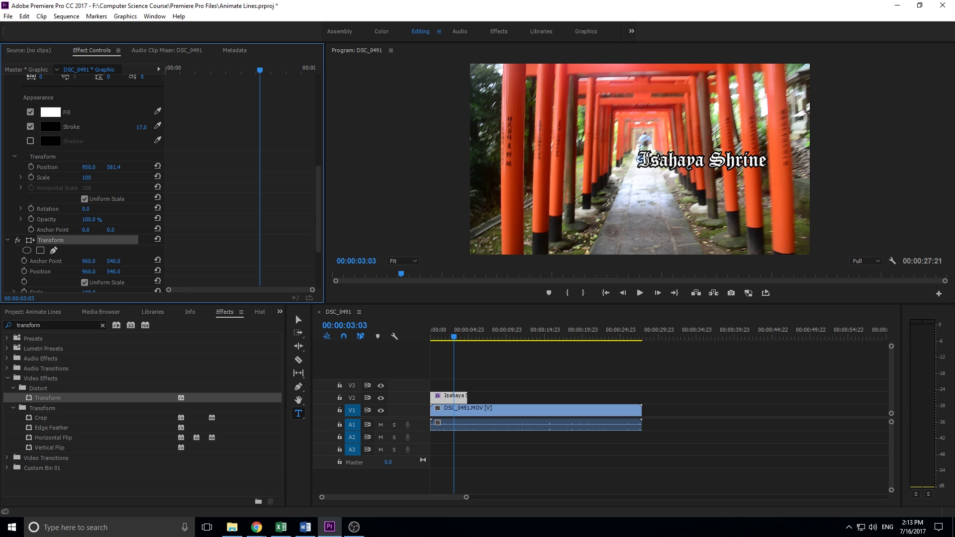
Try a Transform scale of 53, then undo back to 100.
scroll(114, 258, down, 3)
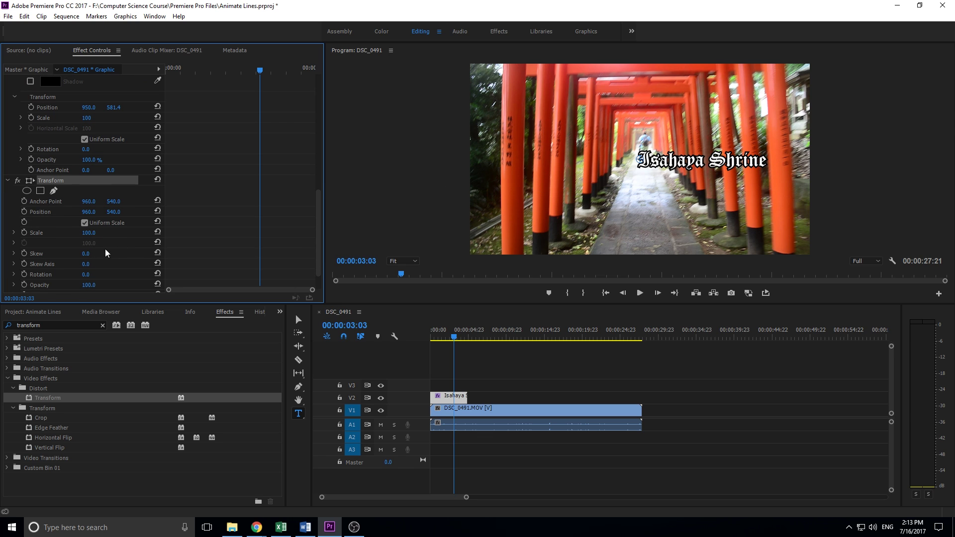
drag(97, 237, 73, 237)
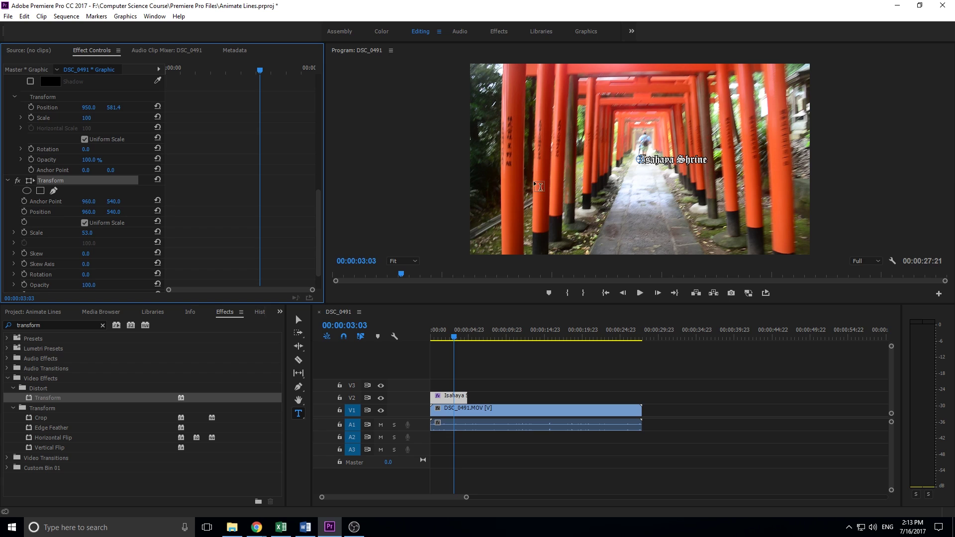
key(ctrl+z)
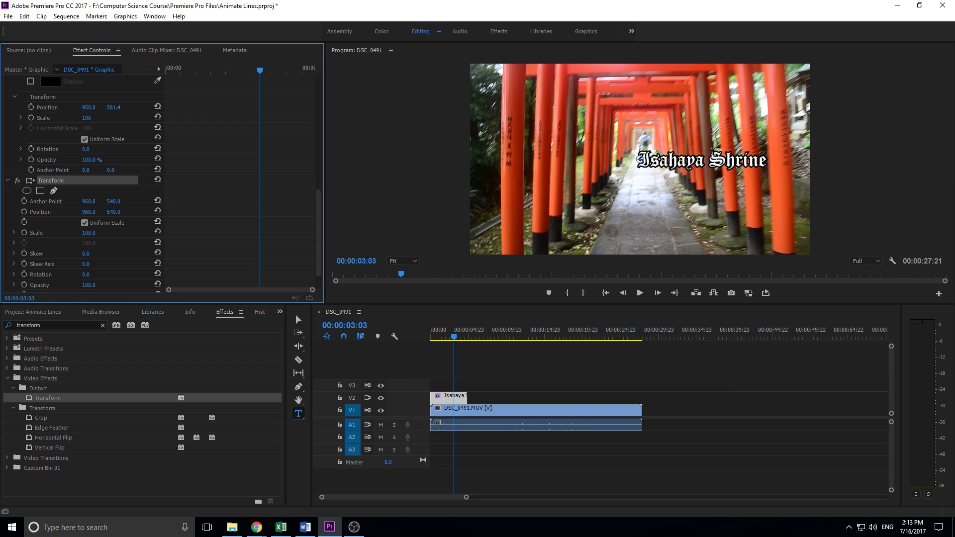
Move the title to the lower left, Transform Position about 81, 917.
scroll(128, 220, up, 2)
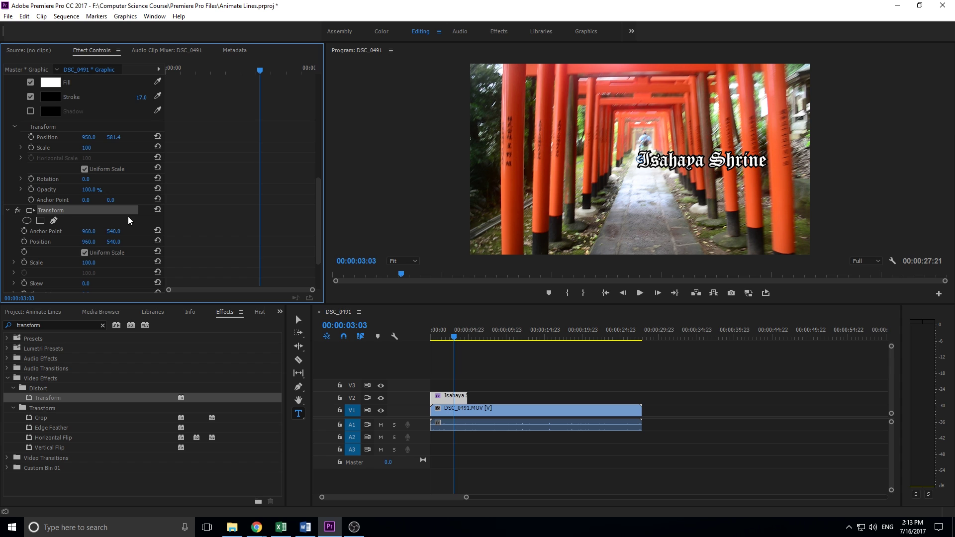
scroll(127, 218, down, 3)
scroll(136, 219, up, 2)
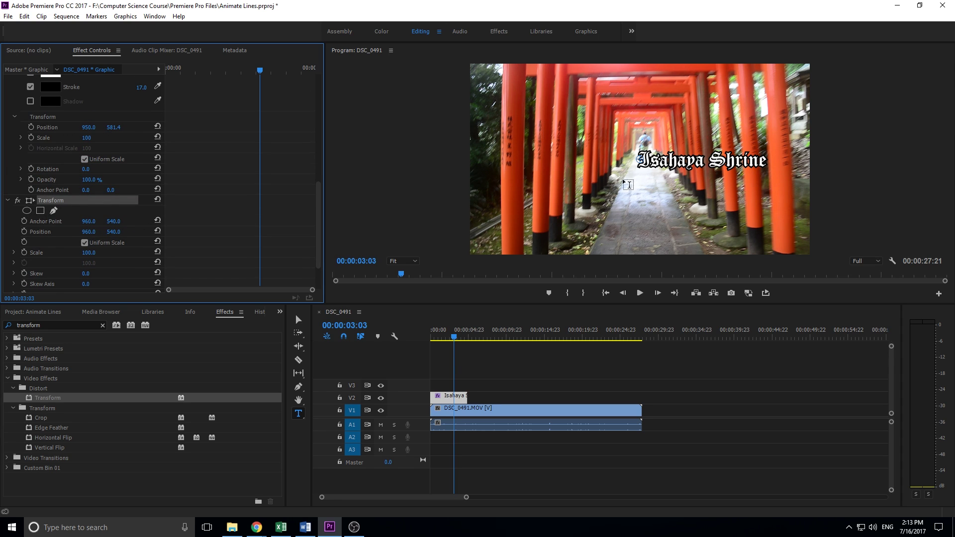
scroll(106, 201, down, 2)
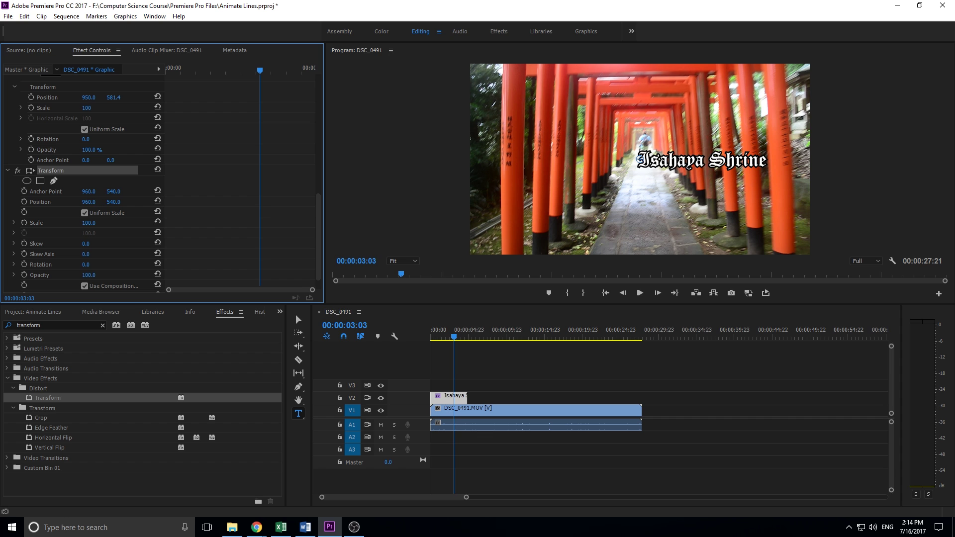
drag(640, 159, 494, 220)
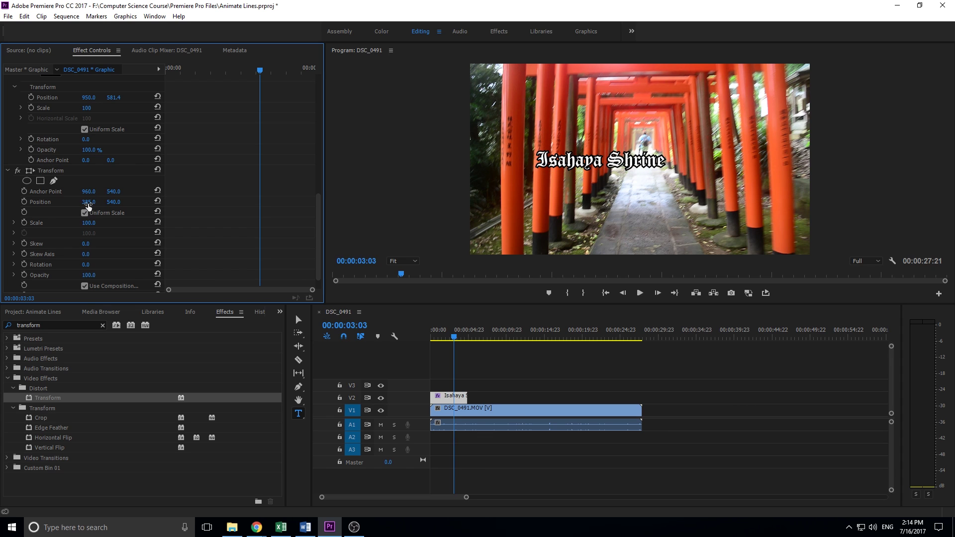
drag(87, 202, 0, 202)
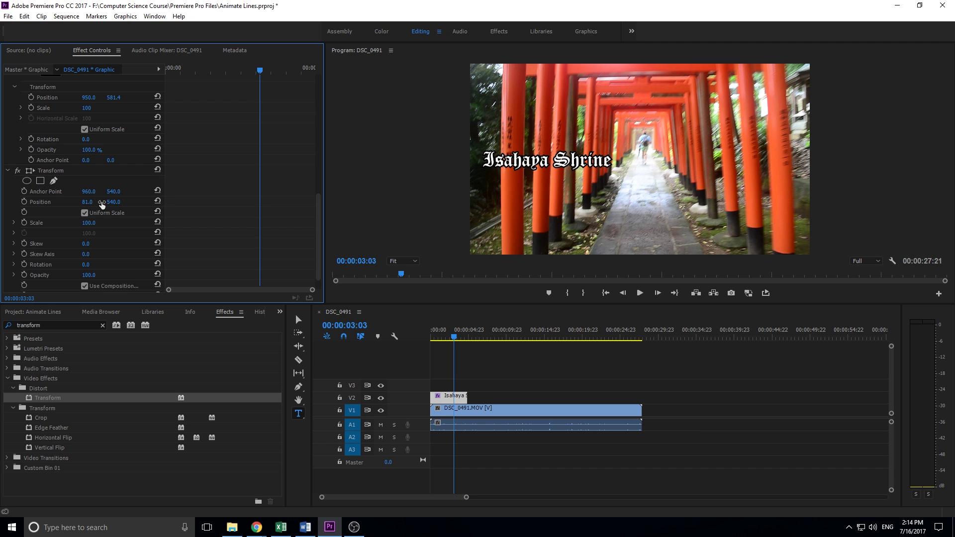
drag(113, 202, 301, 202)
mouse_move(89, 223)
mouse_down()
mouse_move(59, 222)
mouse_move(93, 221)
mouse_up()
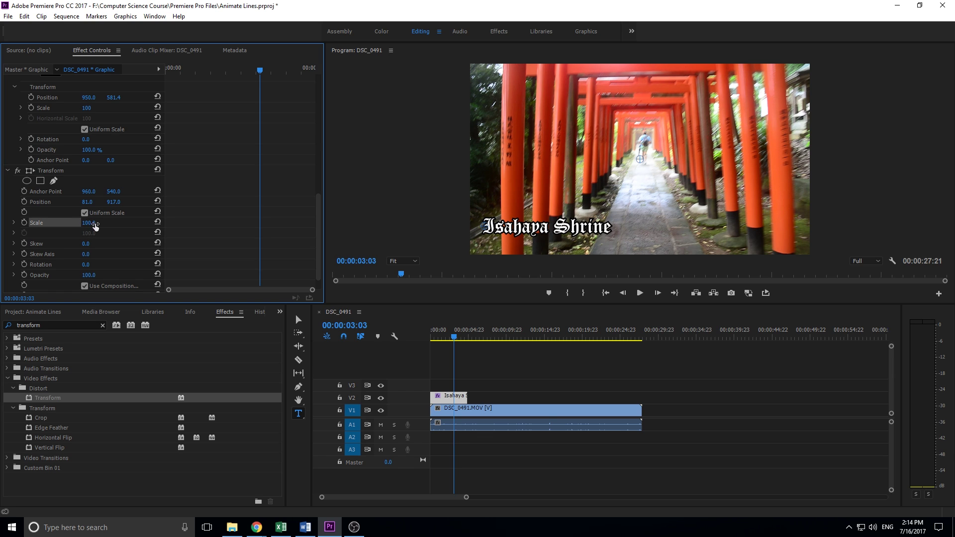
Untick Uniform Scale so the title's width scales independently, keeping width at 100.
scroll(134, 236, down, 1)
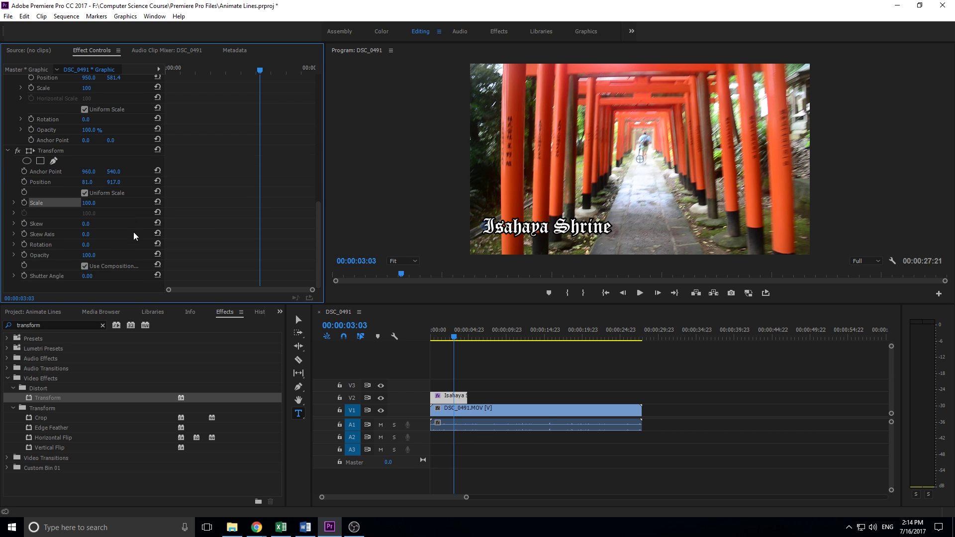
click(85, 194)
mouse_move(85, 215)
mouse_down()
mouse_move(75, 214)
mouse_move(96, 215)
mouse_up()
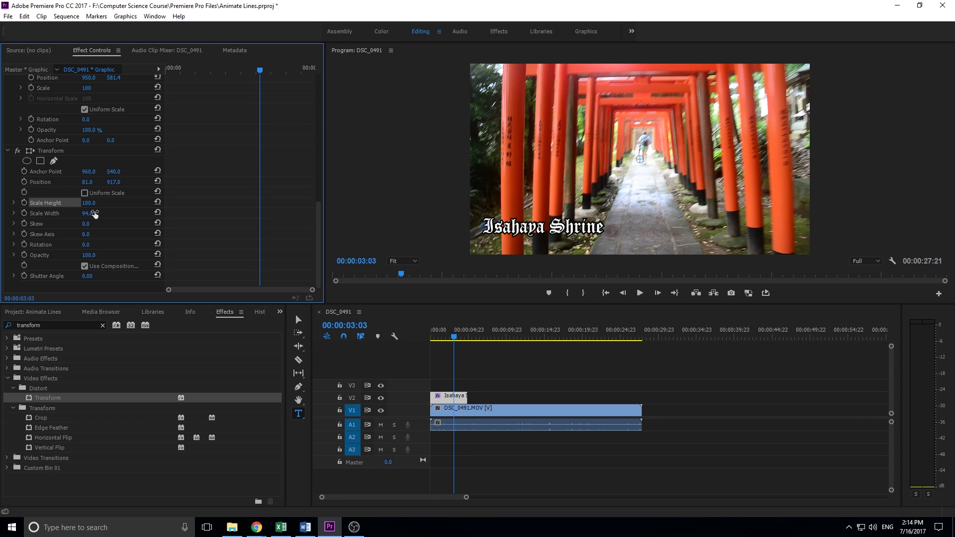
click(94, 202)
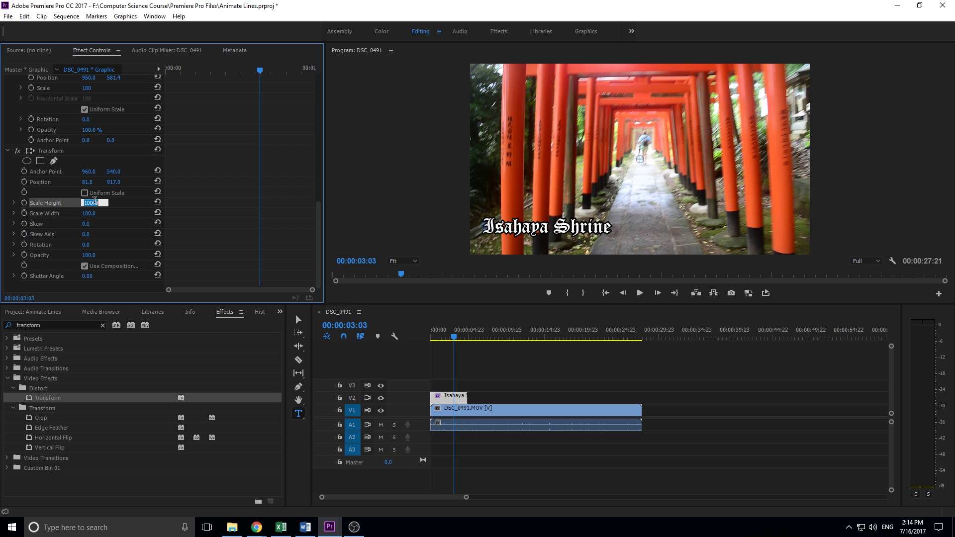
At the sequence start, keyframe Scale Width at 0.
click(405, 336)
key(Home)
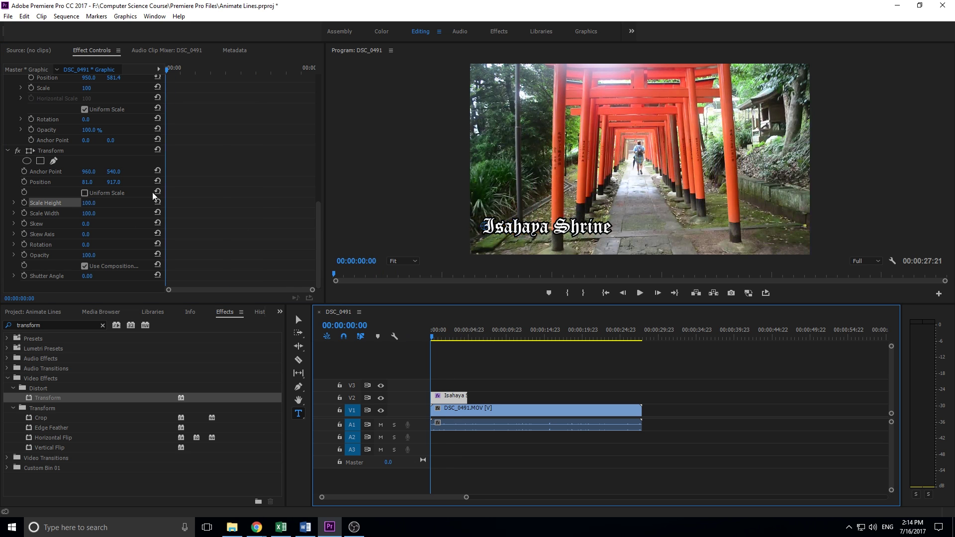
click(24, 212)
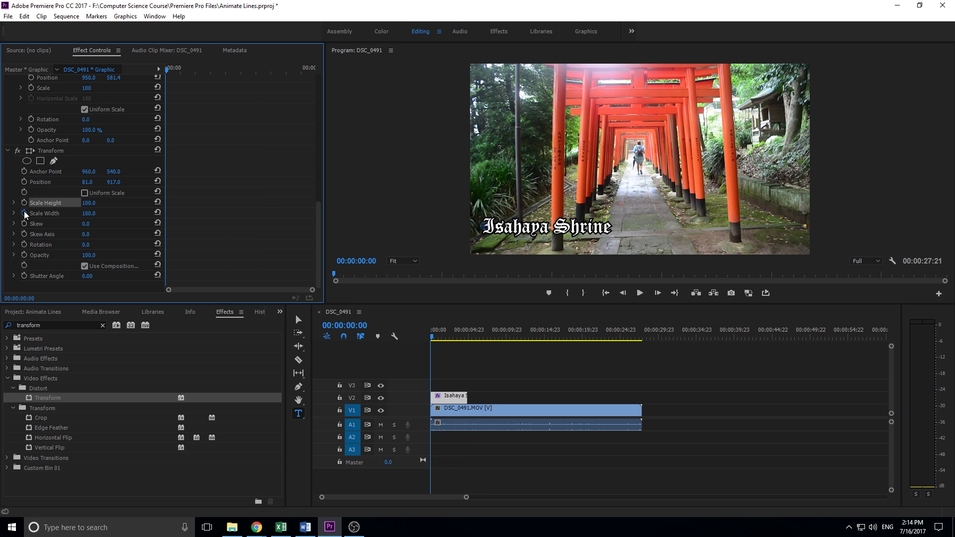
drag(88, 213, 218, 204)
click(88, 213)
text(0)
key(Return)
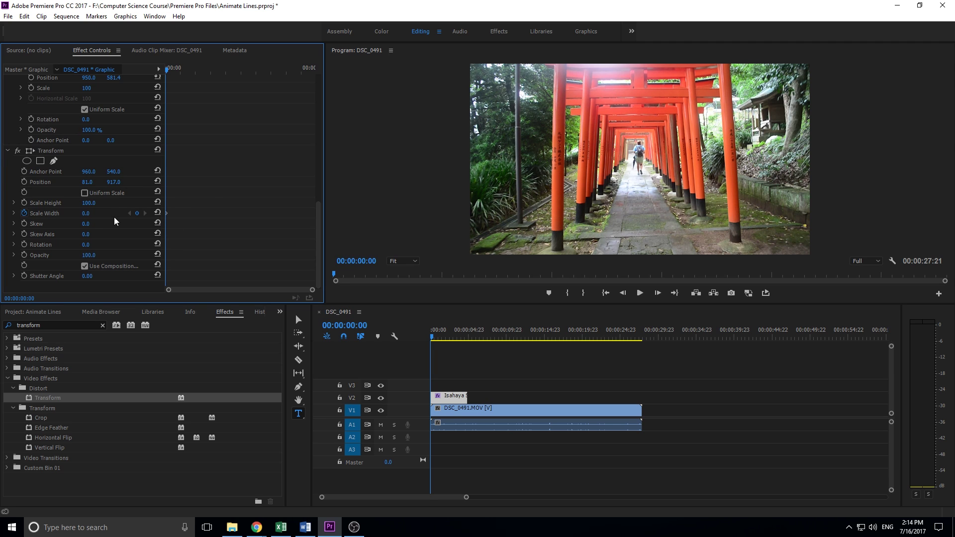
At frame 15, keyframe Scale Width at 100.
click(658, 293)
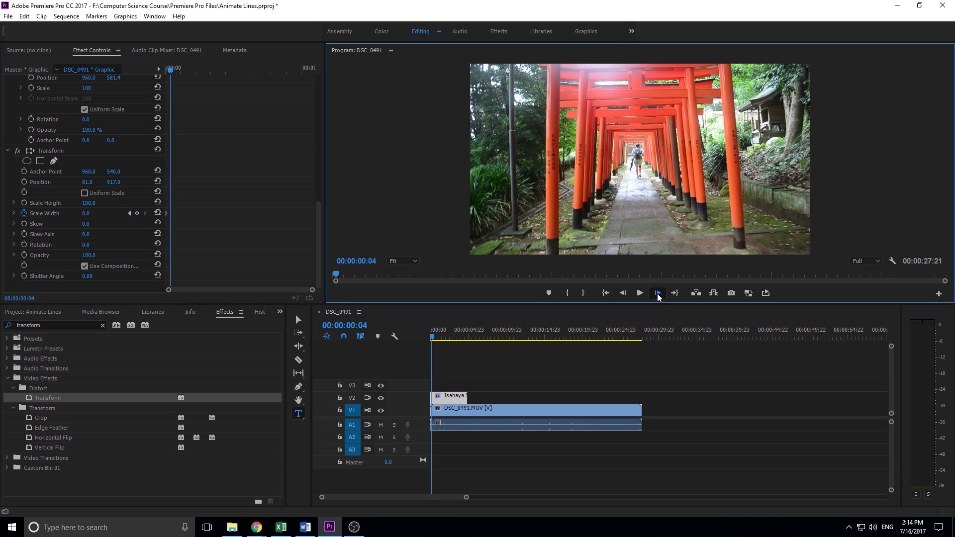
click(657, 294)
click(658, 293)
click(657, 293)
click(657, 293)
click(658, 294)
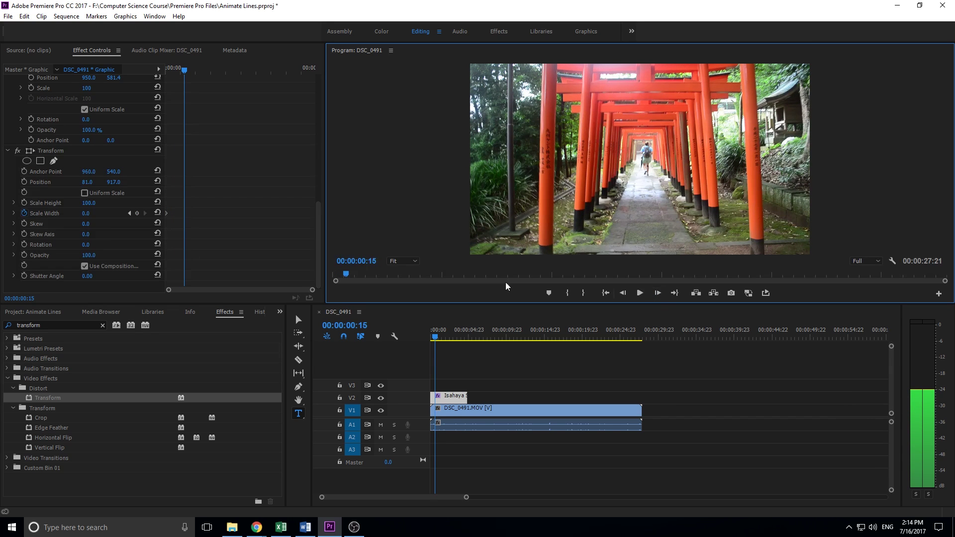
click(85, 214)
text(100)
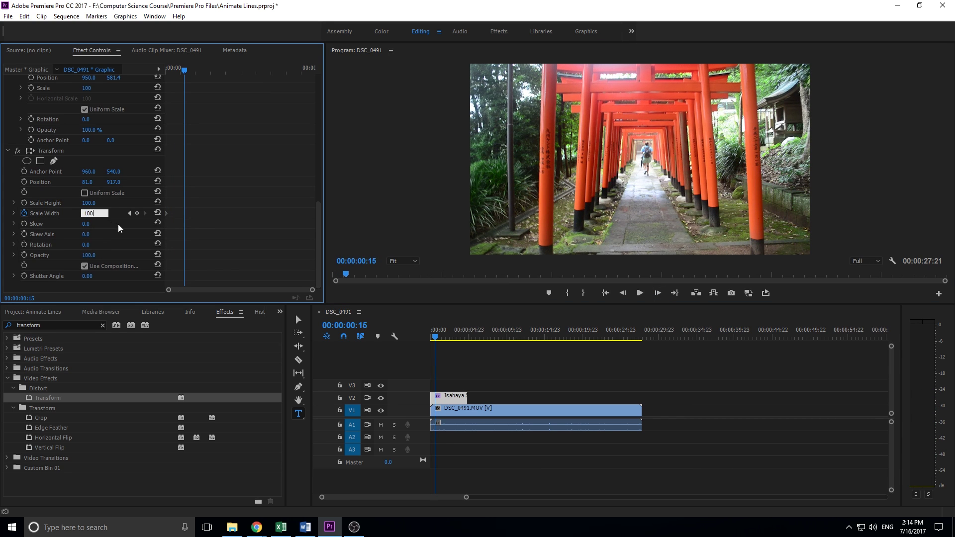
key(Return)
Play the title's stretch-in animation from the start.
click(432, 338)
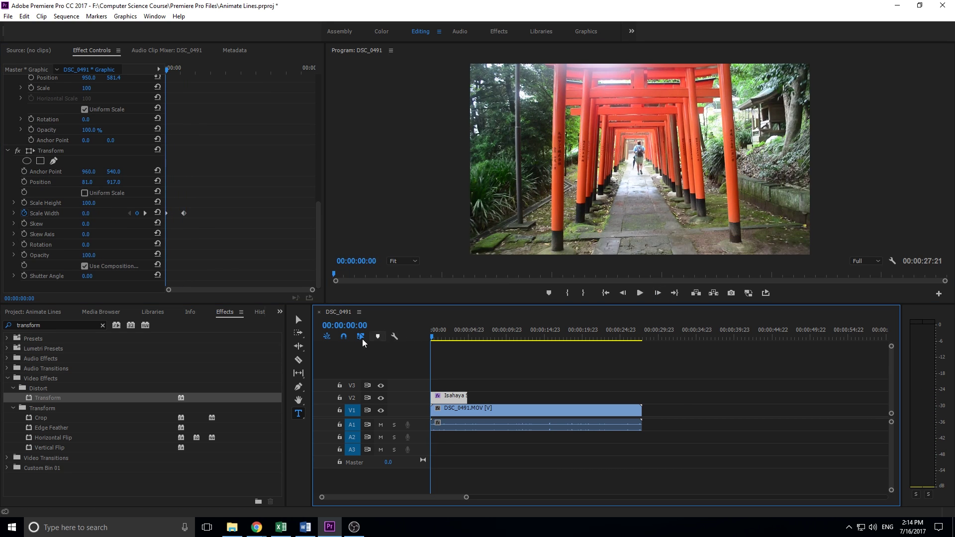
key(space)
key(Home)
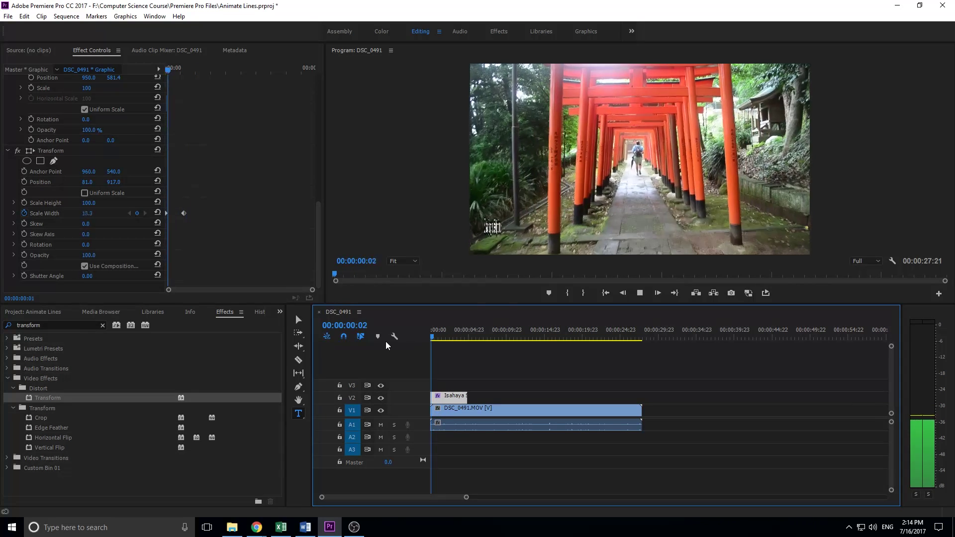
key(space)
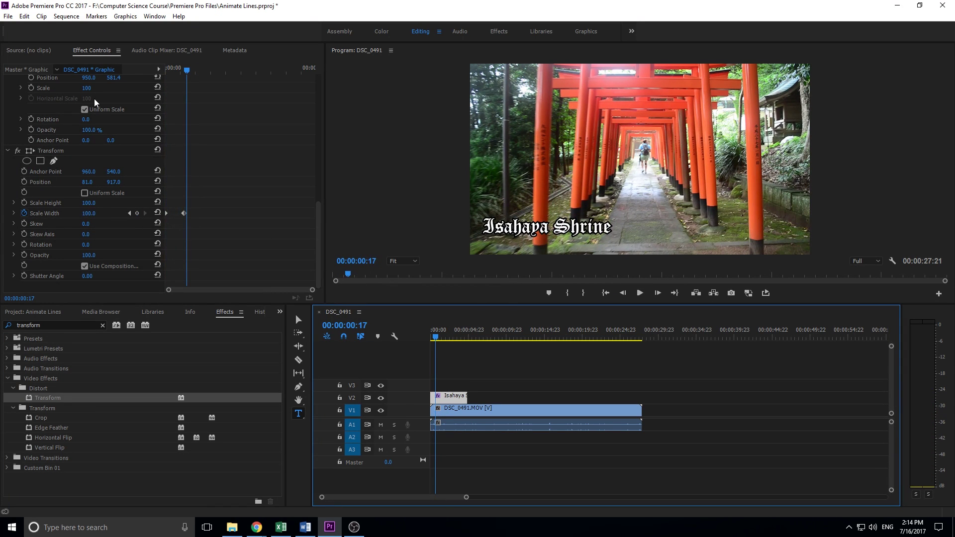
Expand Scale Width in Effect Controls to show its value and velocity graphs.
click(15, 220)
click(15, 213)
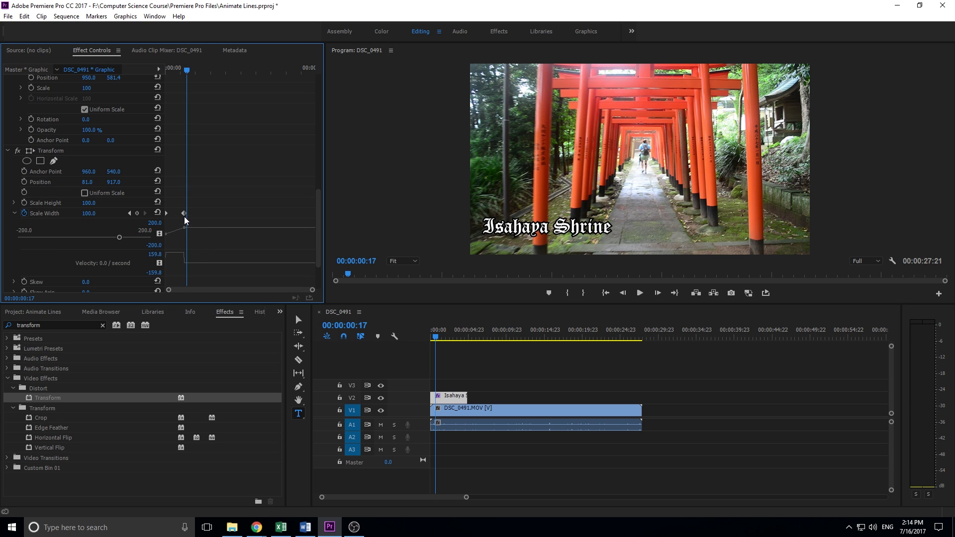
scroll(190, 76, up, 1)
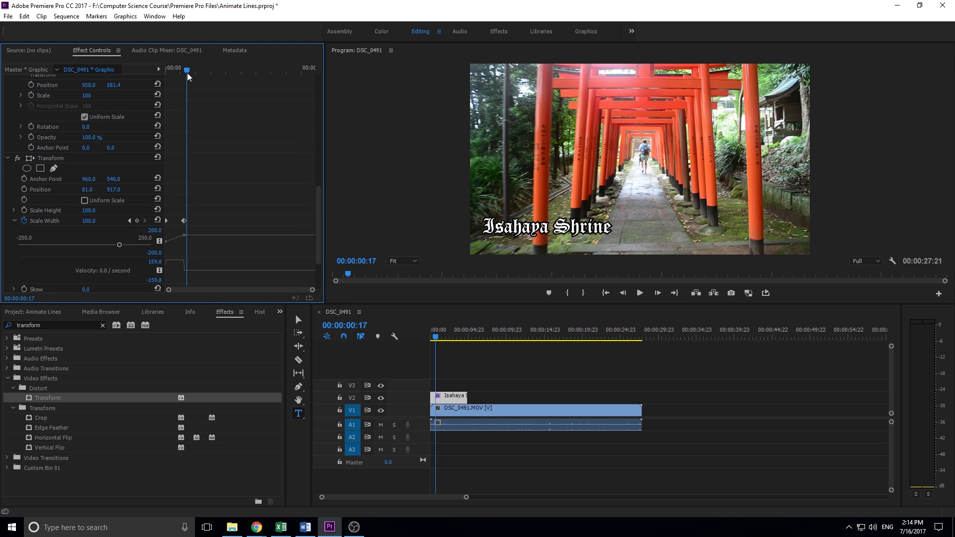
Apply Ease In to the end Scale Width keyframe and reshape its Bezier curve.
drag(187, 73, 184, 75)
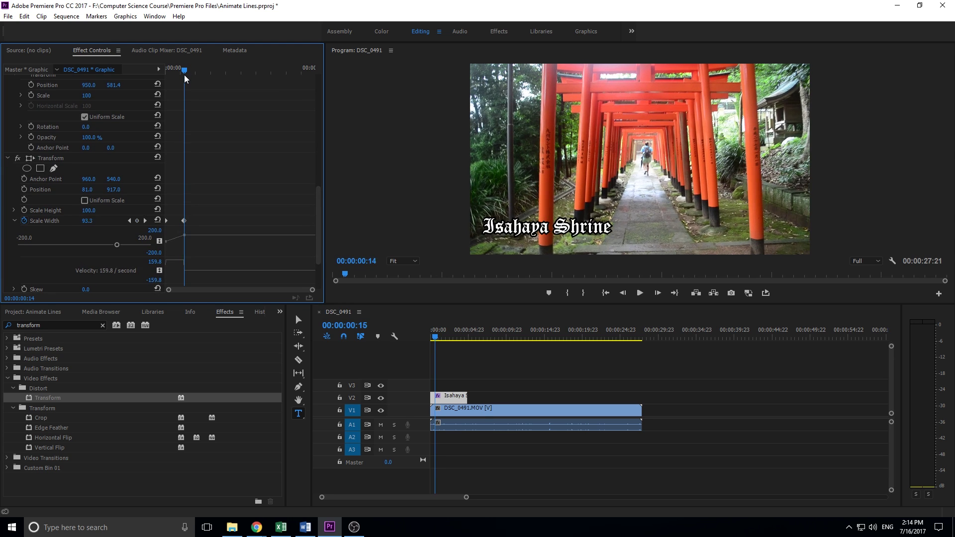
right_click(184, 221)
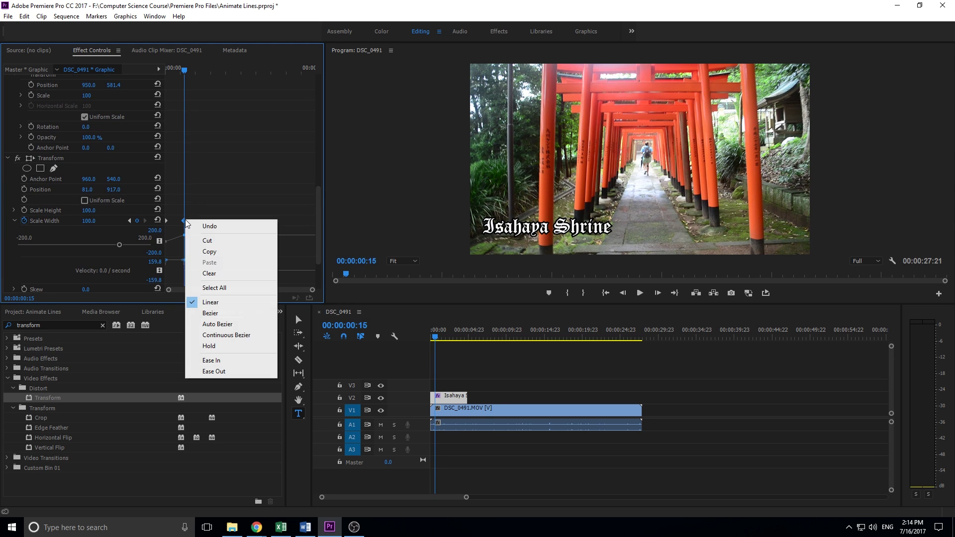
click(235, 362)
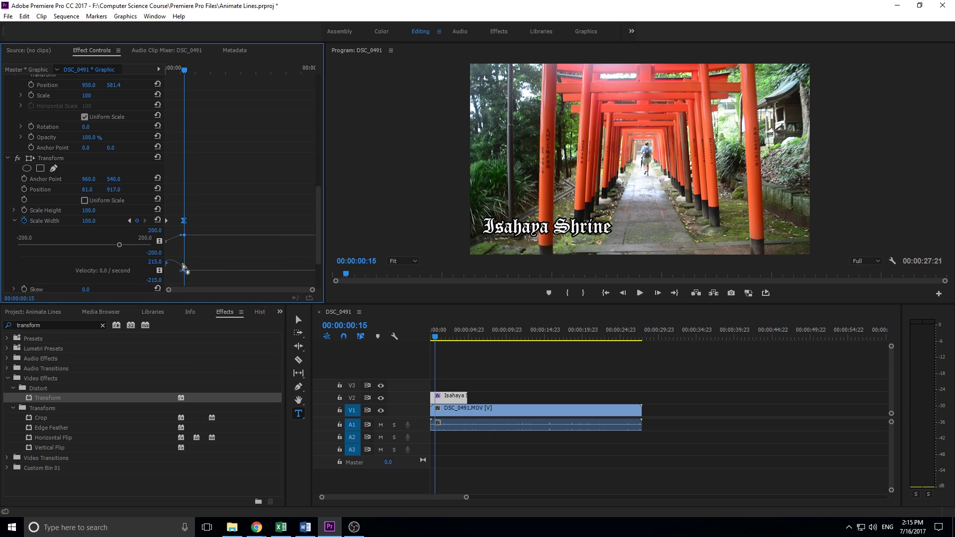
drag(185, 222, 283, 220)
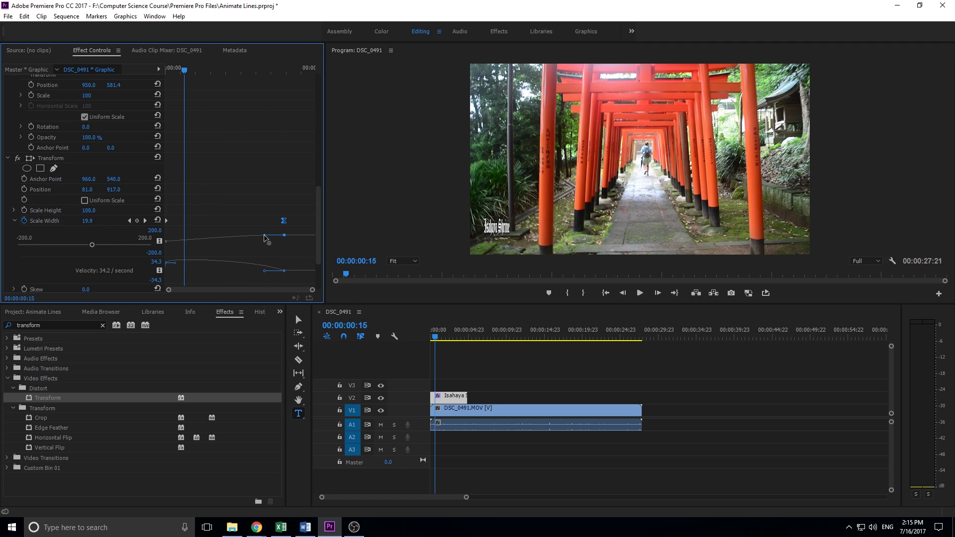
drag(264, 235, 262, 229)
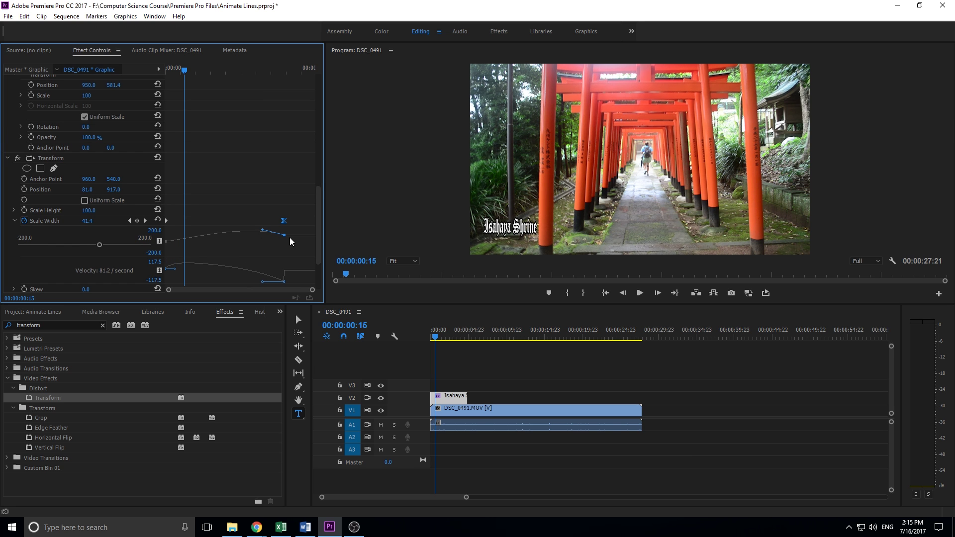
Preview the pop-in, then drag the end keyframe earlier for a snappier pop.
drag(437, 339, 428, 340)
key(space)
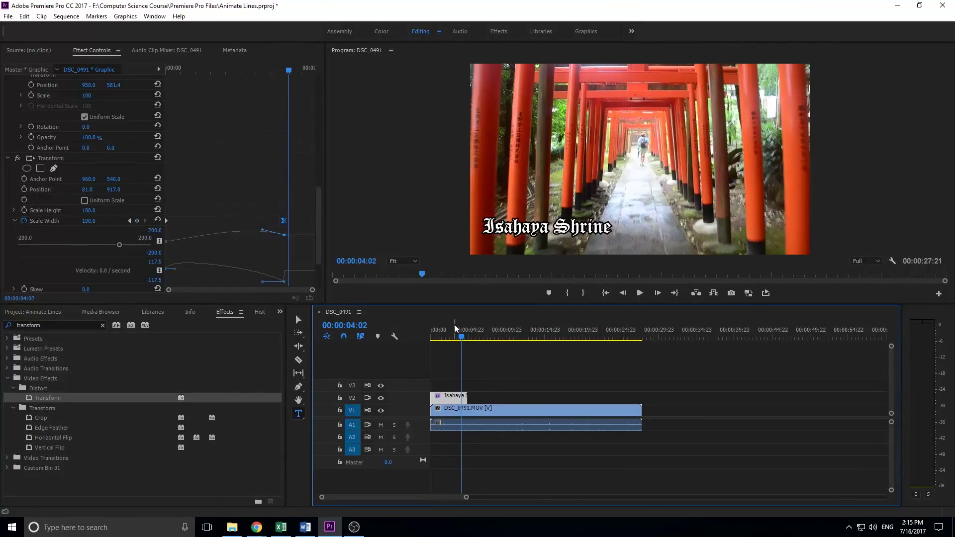
key(space)
key(Home)
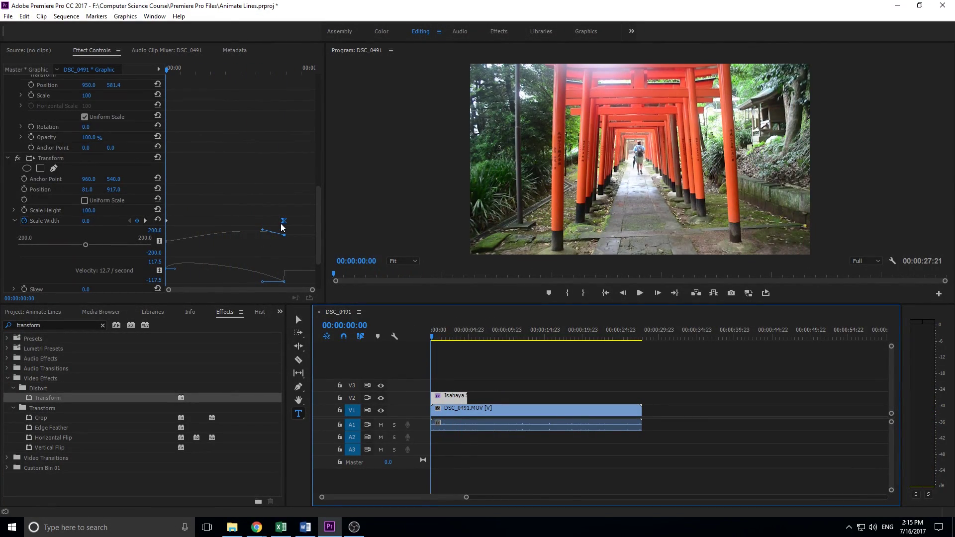
drag(282, 224, 185, 224)
click(439, 340)
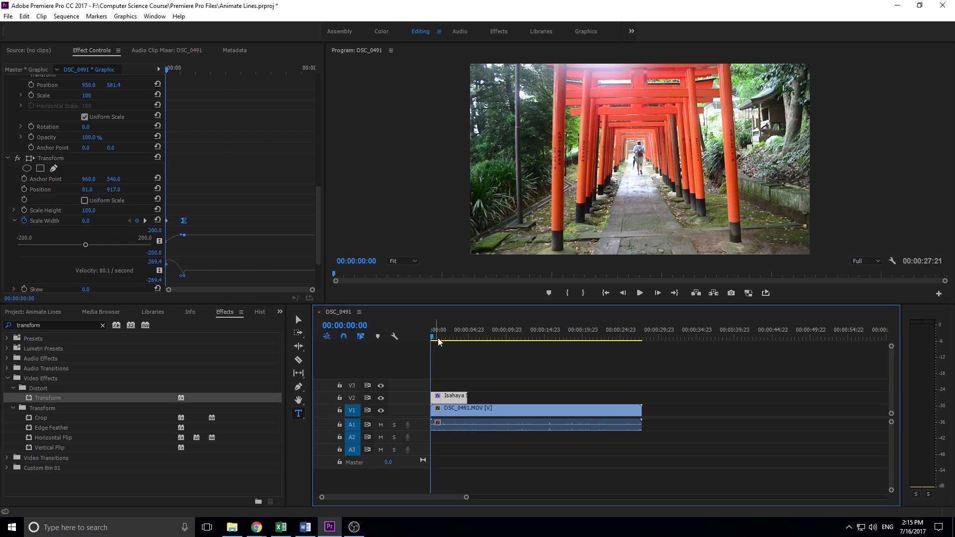
drag(432, 335, 438, 334)
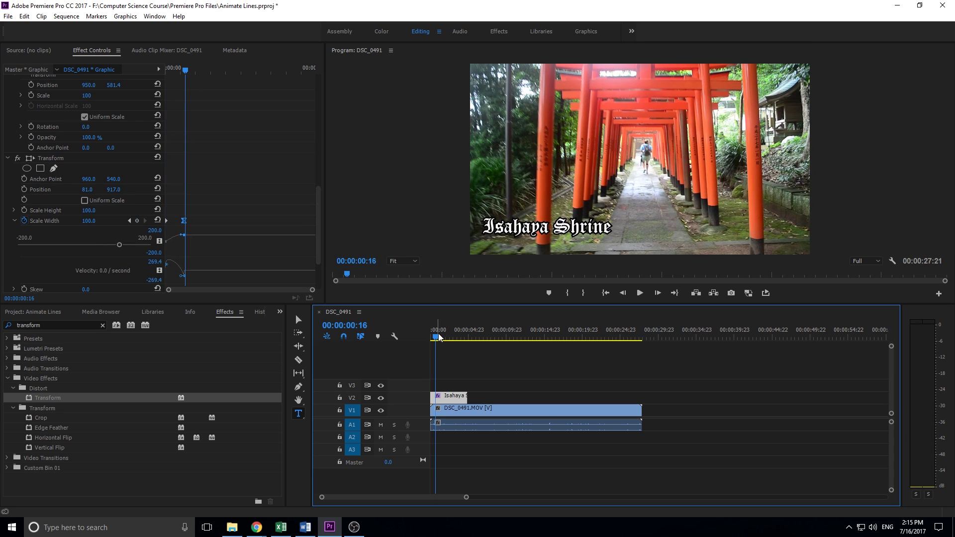
click(622, 293)
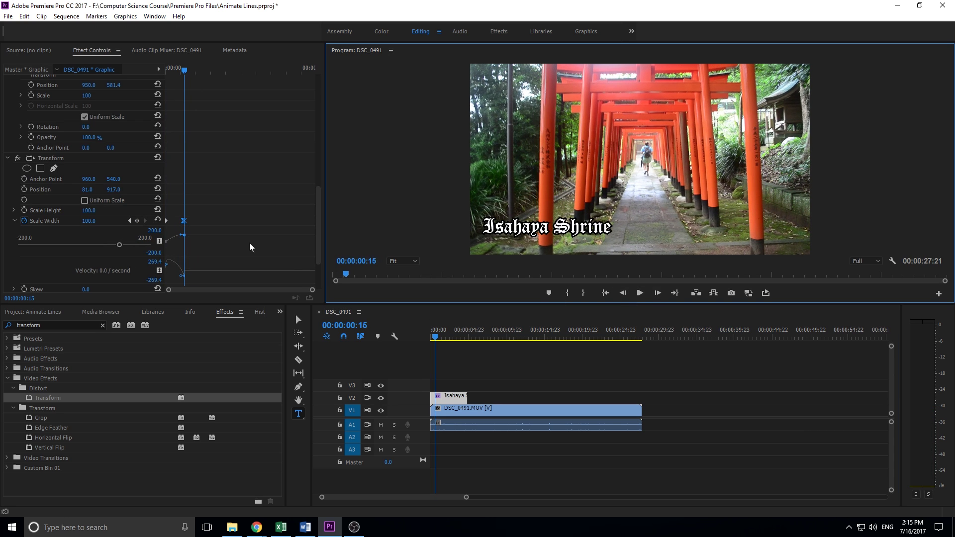
click(185, 228)
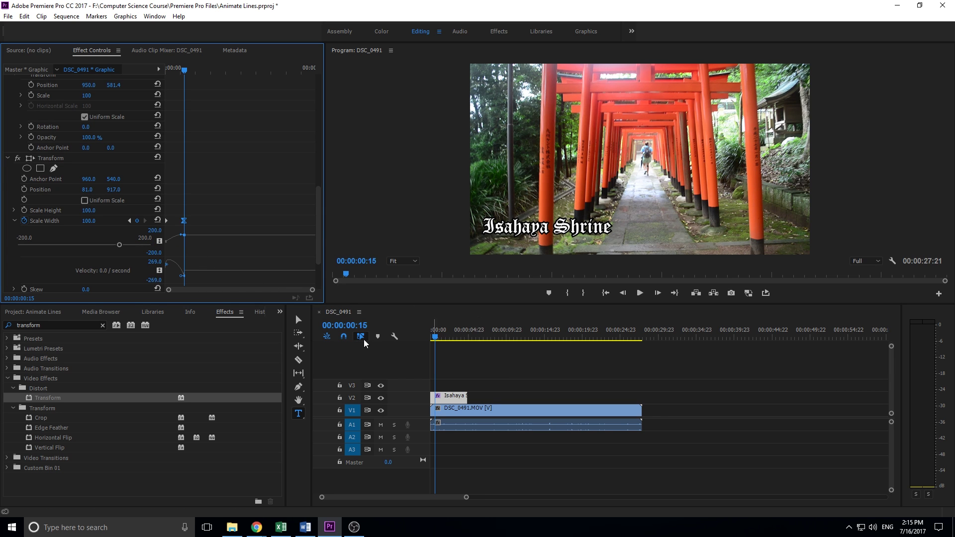
click(433, 330)
key(space)
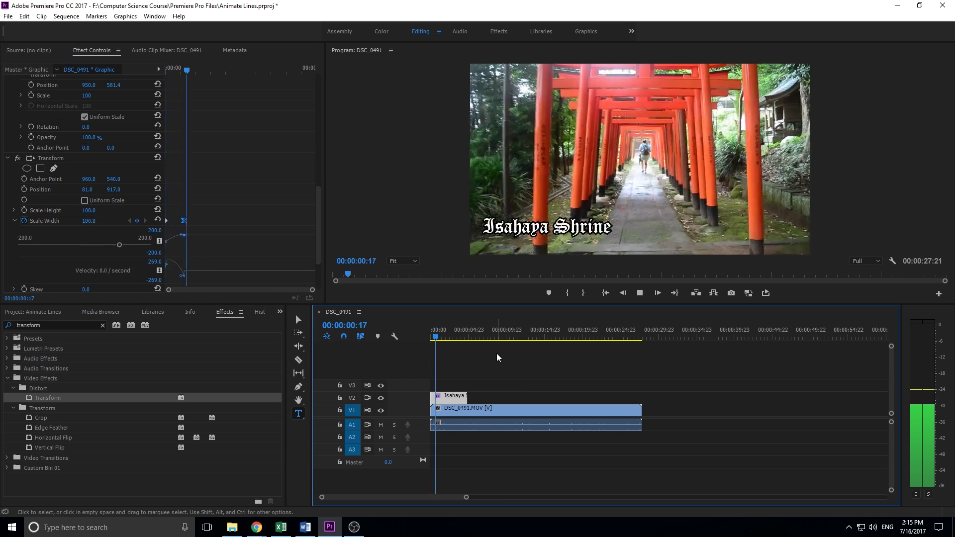
drag(458, 337, 422, 343)
key(space)
key(space)
Untick Use Composition's Shutter Angle and raise Shutter Angle to 291, previewing the blur.
scroll(28, 250, down, 3)
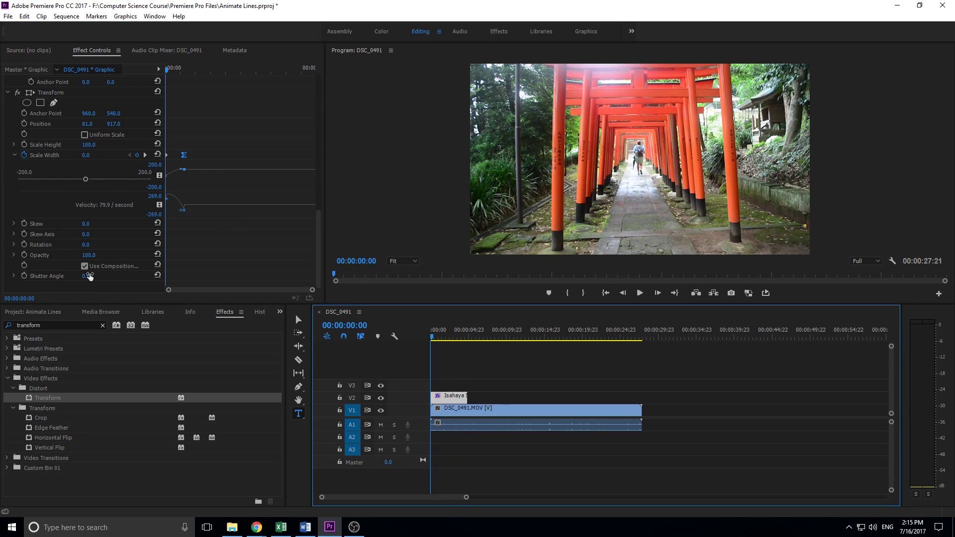
click(84, 266)
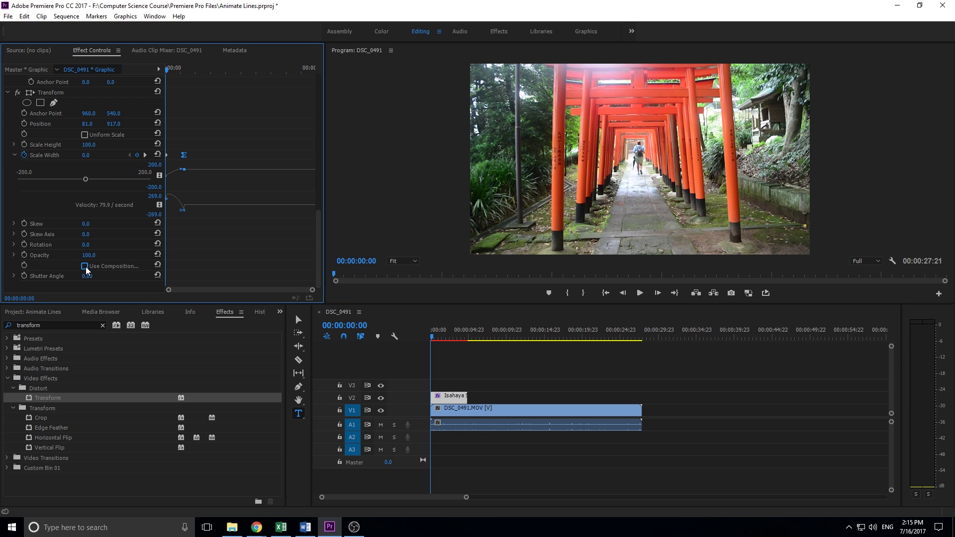
drag(86, 276, 91, 276)
click(430, 344)
key(space)
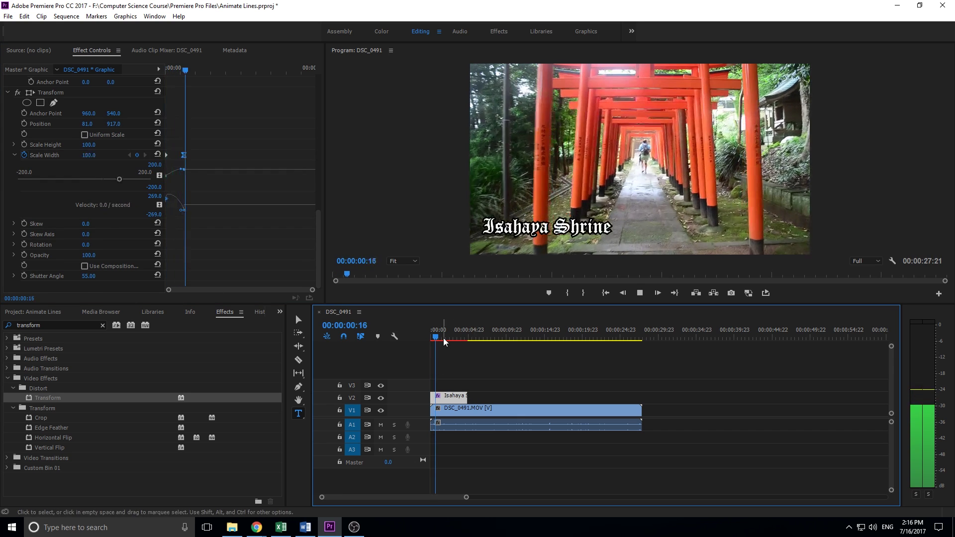
drag(439, 341, 434, 340)
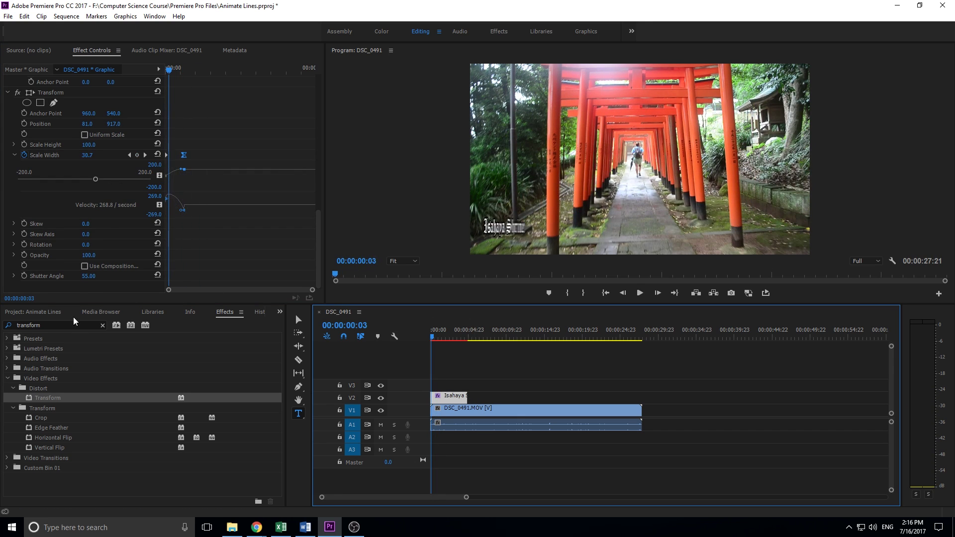
drag(87, 276, 205, 276)
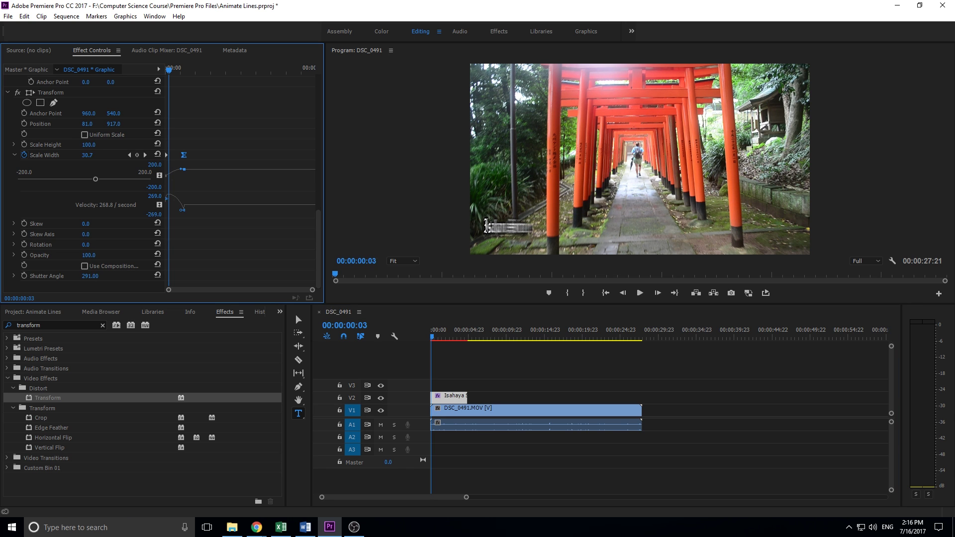
click(425, 333)
key(space)
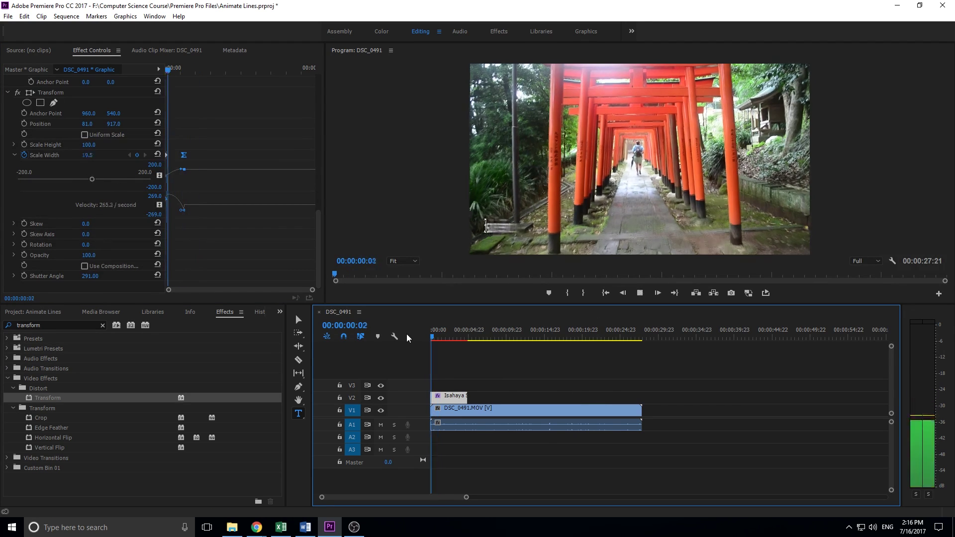
key(space)
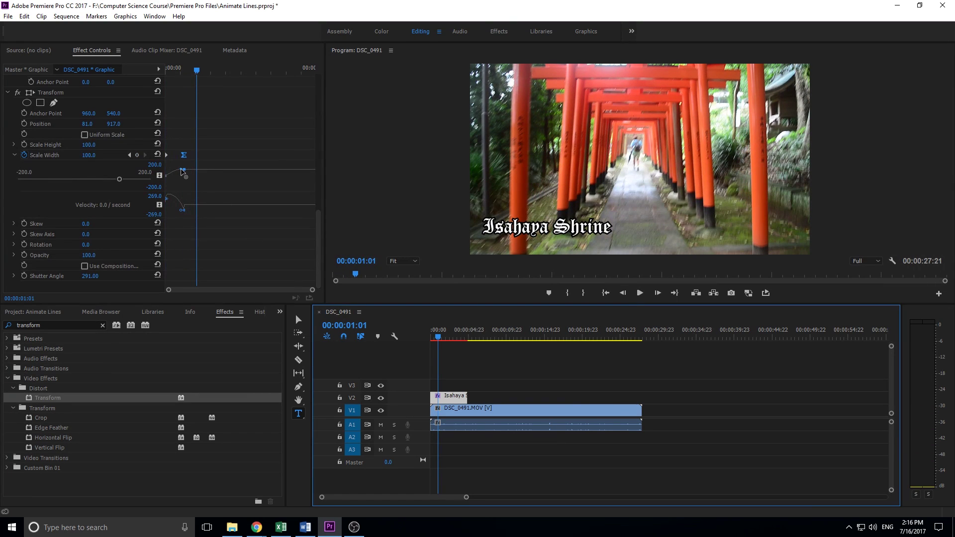
Steepen the Scale Width ease curve and replay the pop-in from the start.
drag(182, 171, 179, 169)
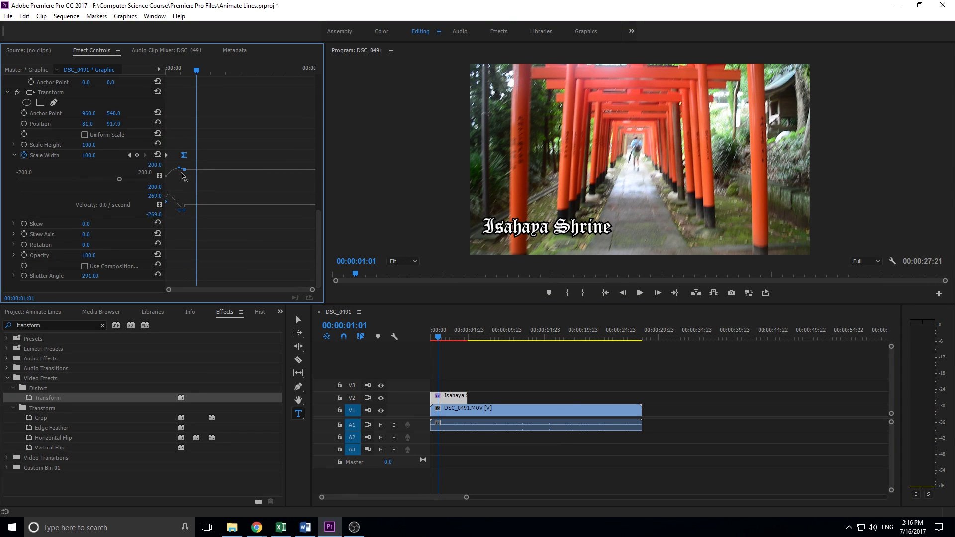
click(407, 336)
key(Home)
key(space)
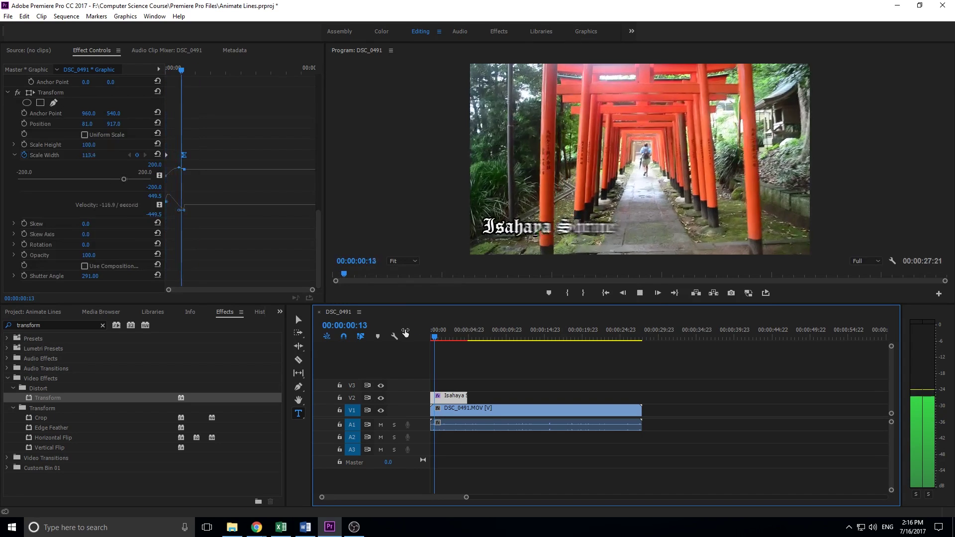
key(space)
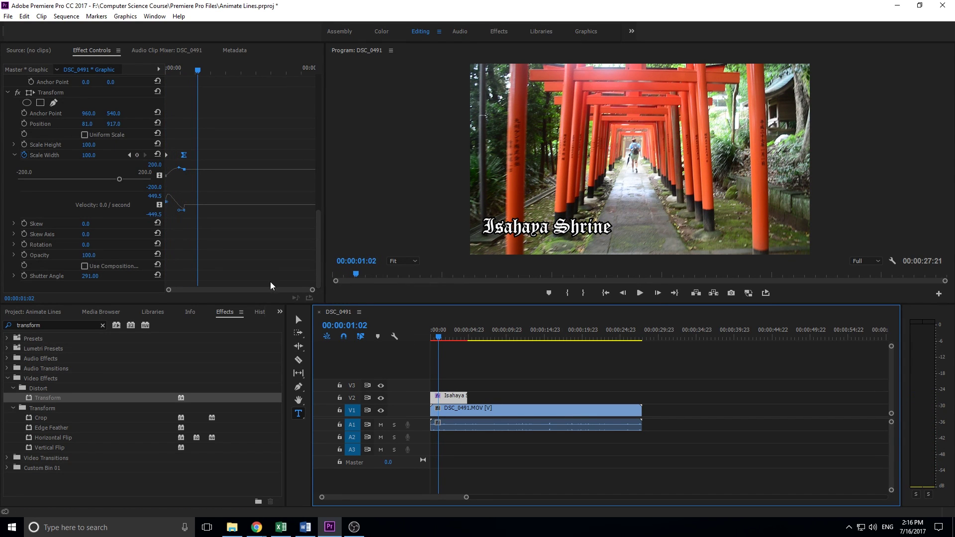
Enable Scale Height keyframing with a keyframe at the sequence start set to 0.
click(15, 224)
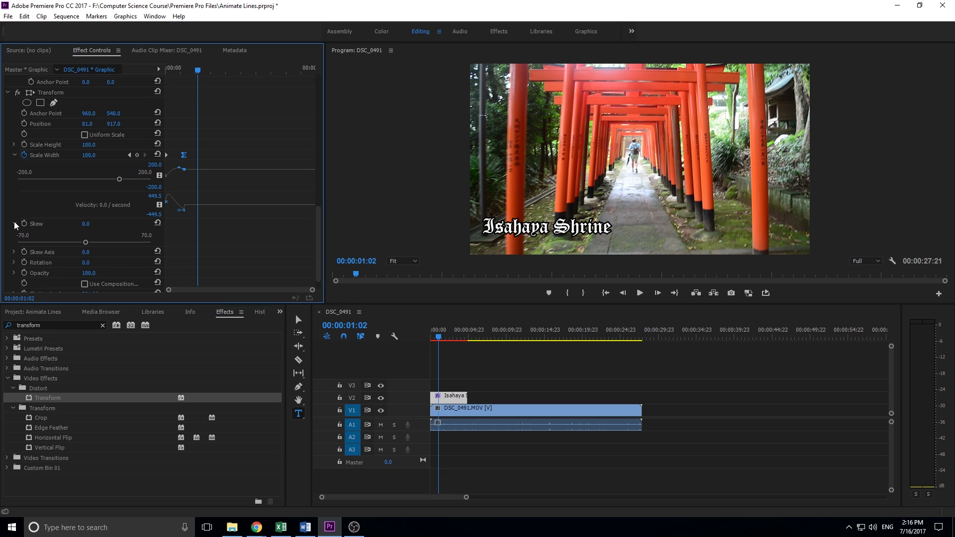
click(13, 224)
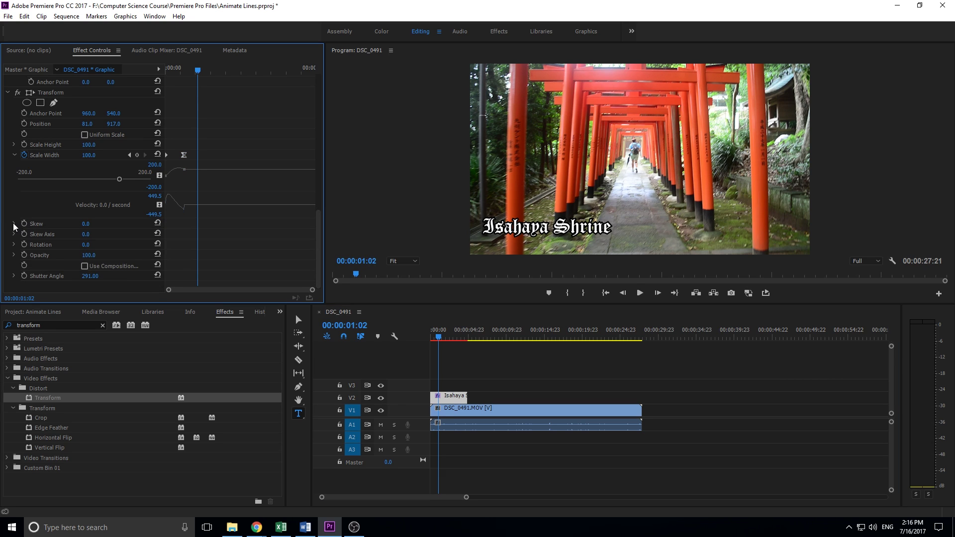
click(14, 145)
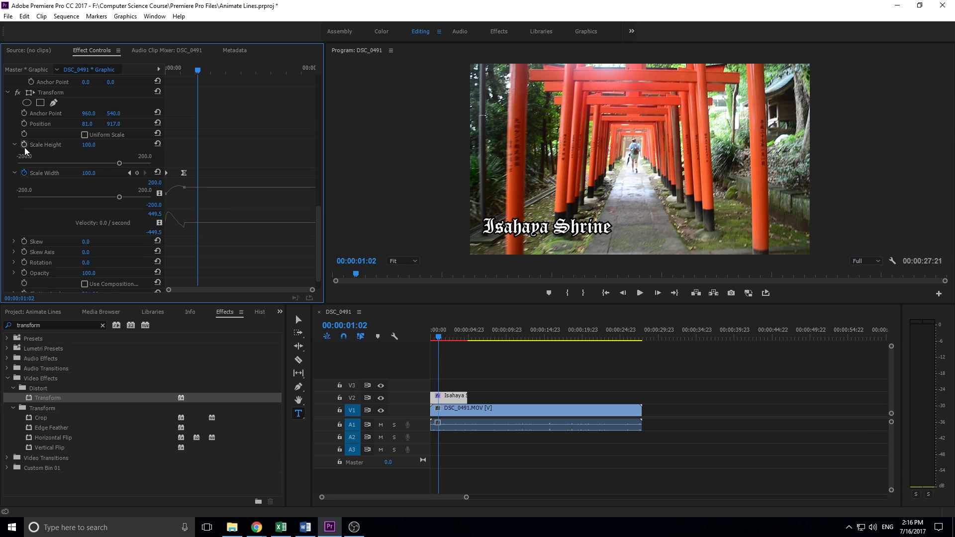
click(23, 146)
drag(197, 144, 144, 142)
click(94, 144)
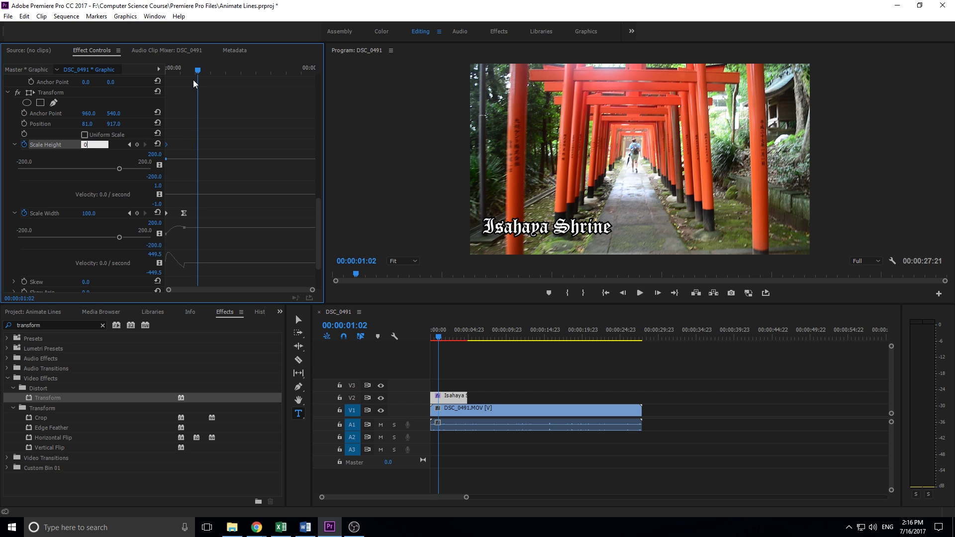
text(0)
drag(192, 73, 186, 73)
Set Scale Height to 100 at frame 15 and remove the extra keyframe.
click(94, 145)
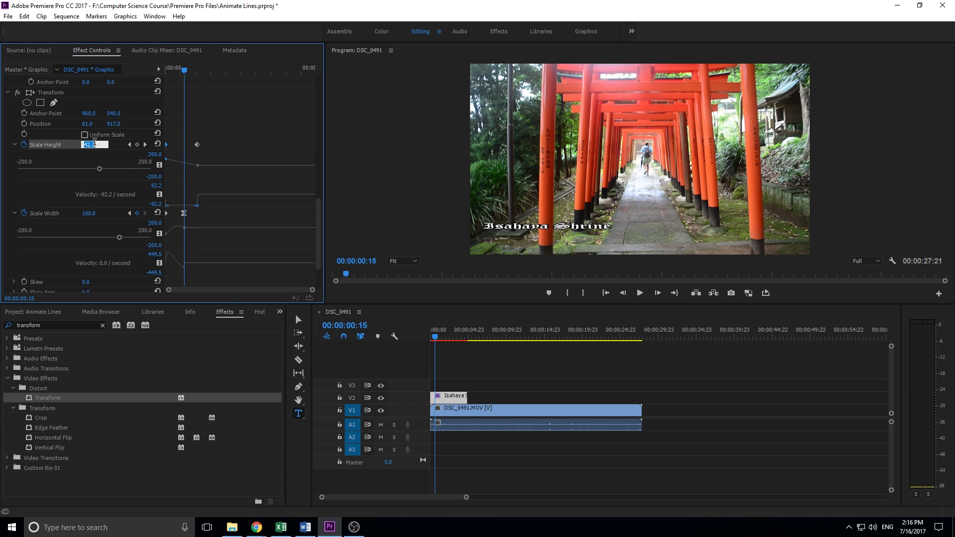
text(100)
key(Return)
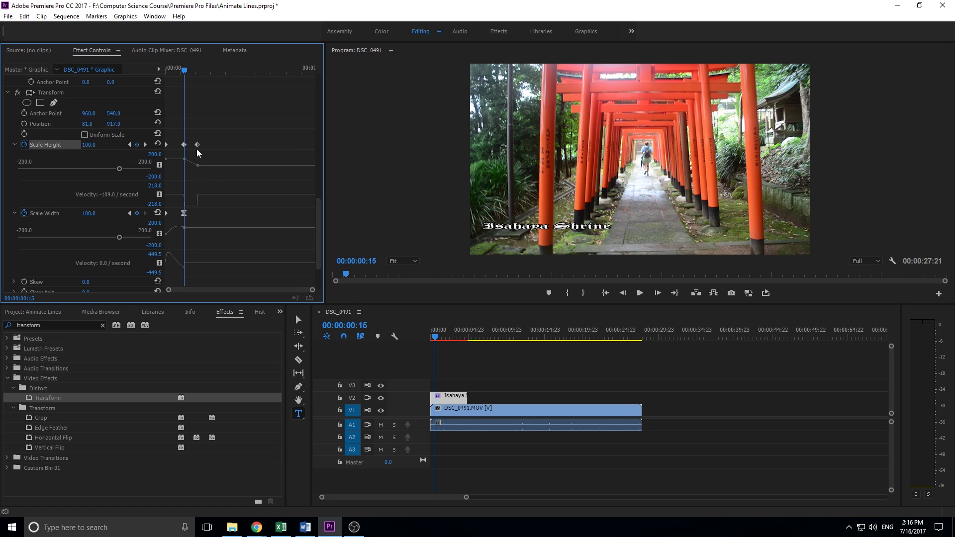
key(Delete)
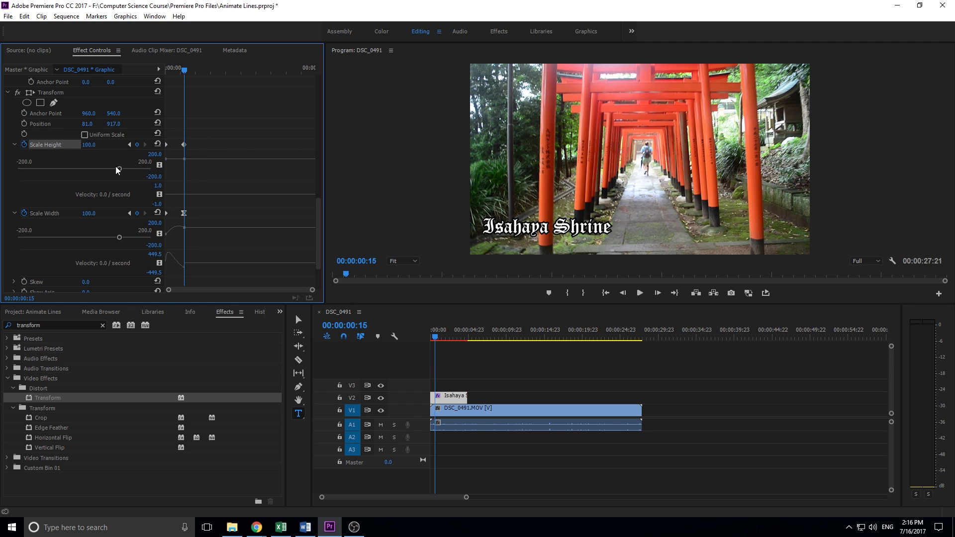
Confirm Scale Height 0 at the start and apply Ease Out to that keyframe.
drag(180, 97, 165, 210)
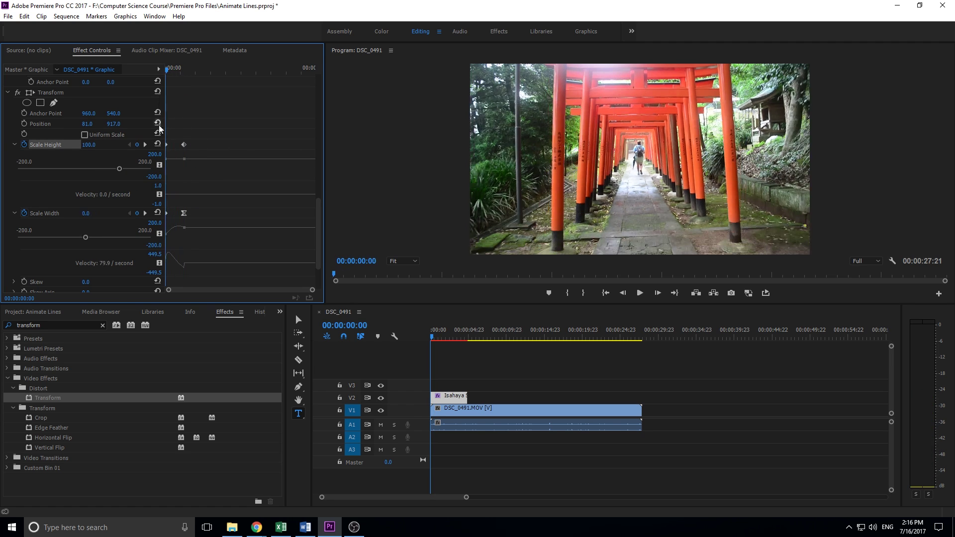
click(90, 145)
text(0)
key(Return)
right_click(185, 145)
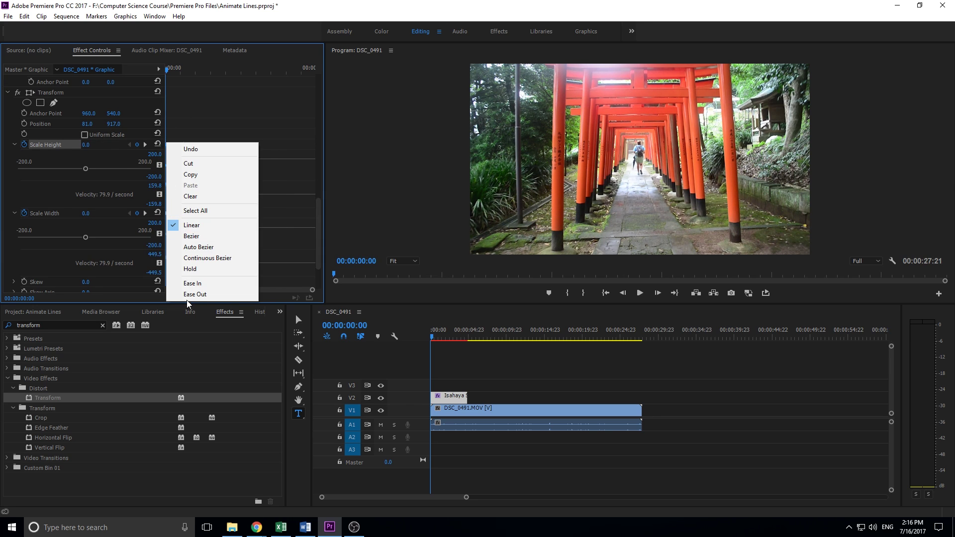
click(184, 294)
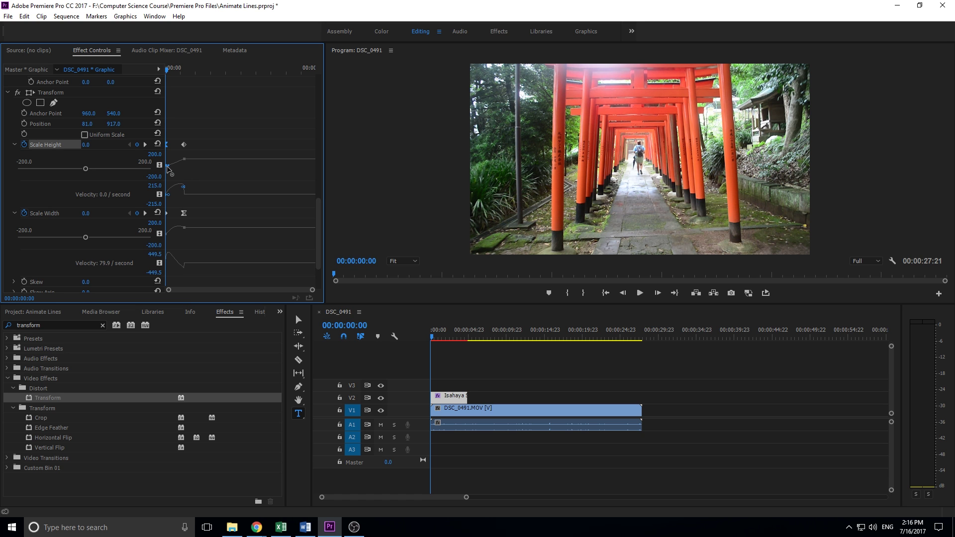
Steepen the Scale Height bezier curve to 714.7 velocity and play back the pop-in.
drag(172, 168, 173, 169)
key(space)
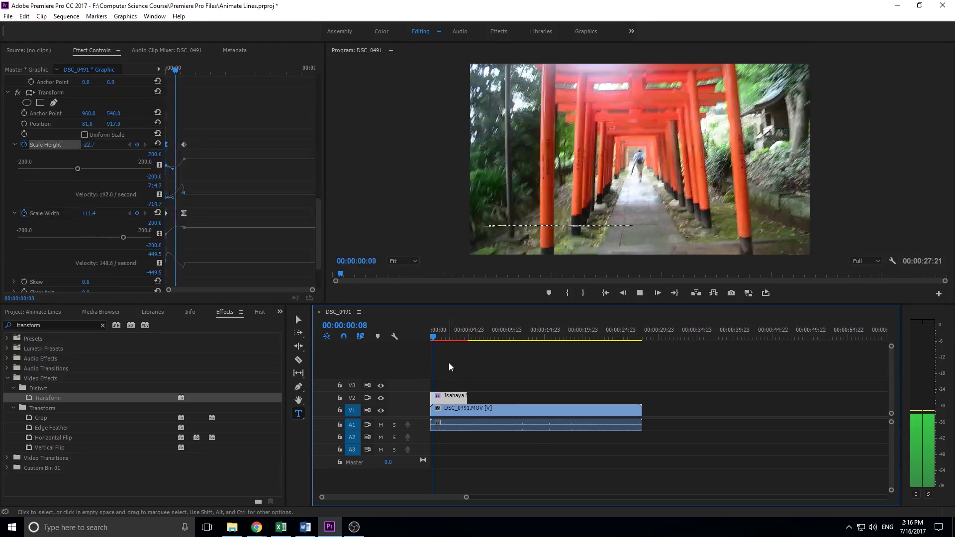
key(Home)
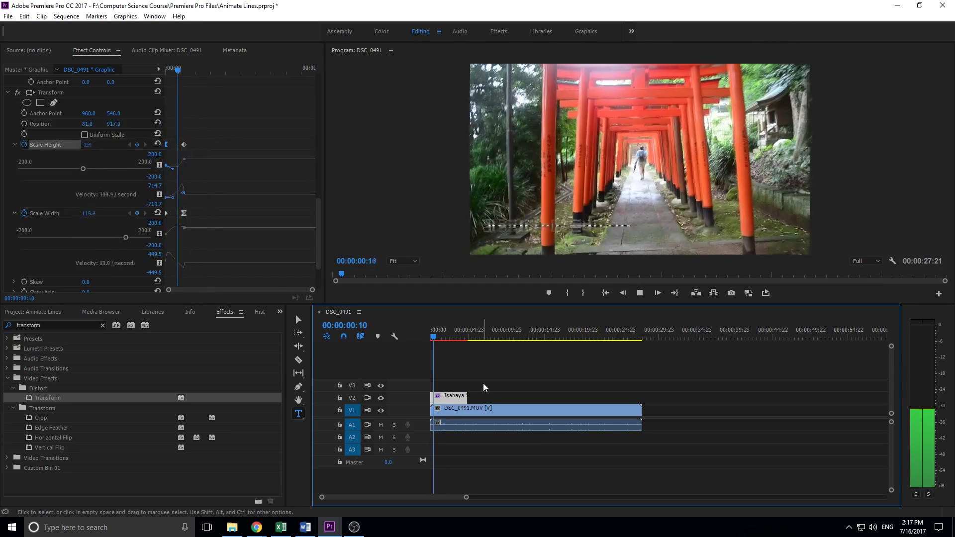